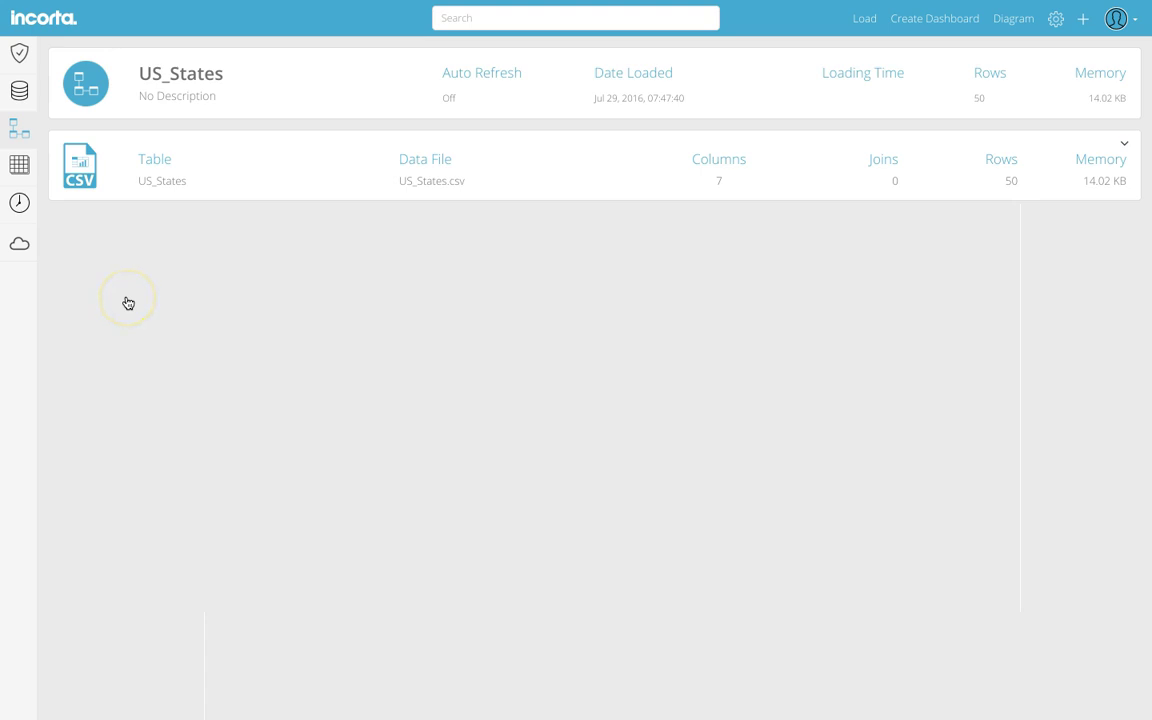
Step: Open the table details of the US_States table and review its columns and formula column section
left_click(164, 196)
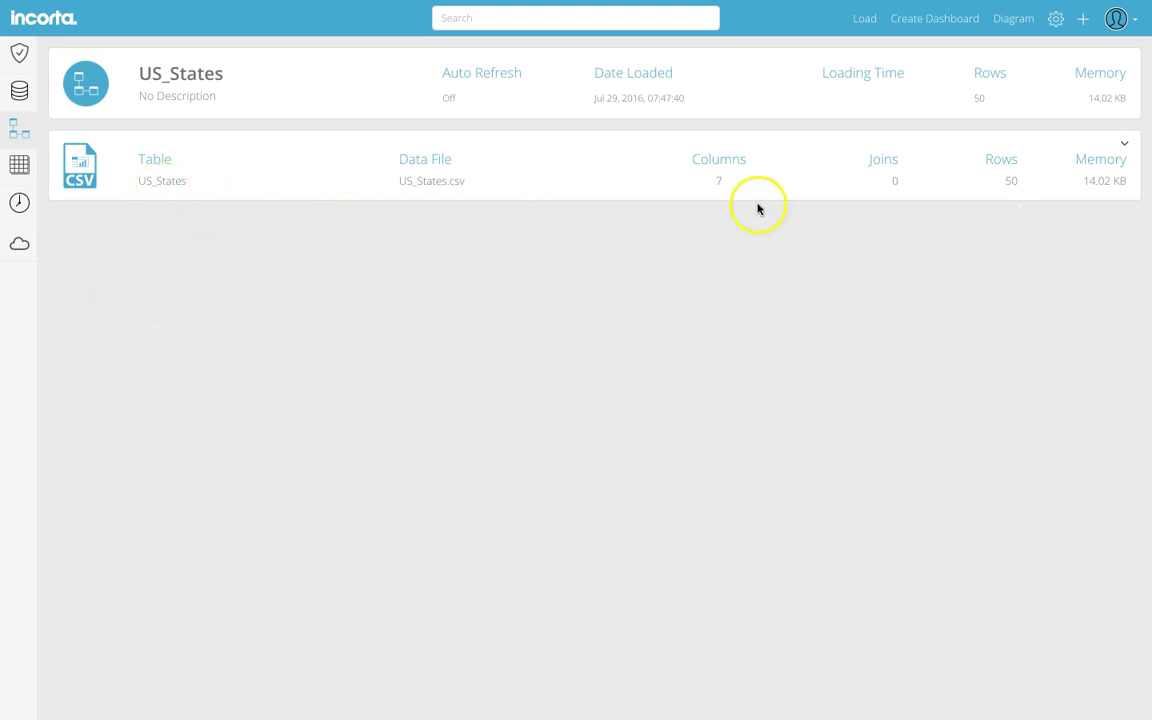
left_click(1124, 148)
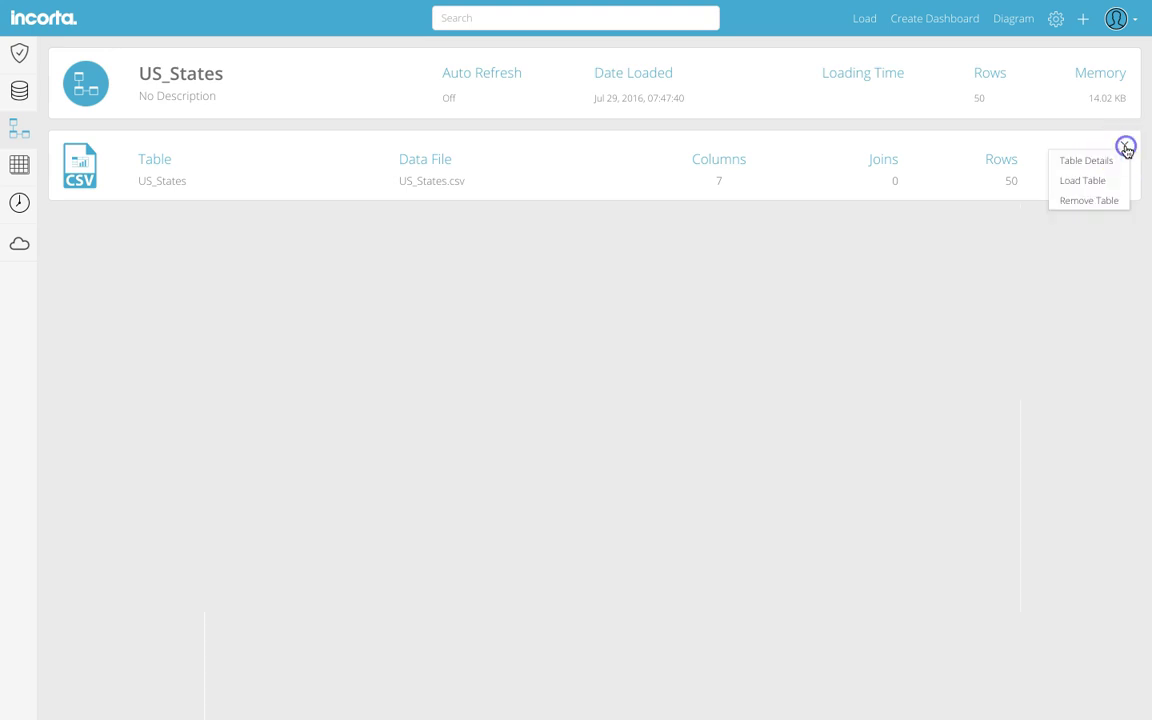
left_click(1104, 160)
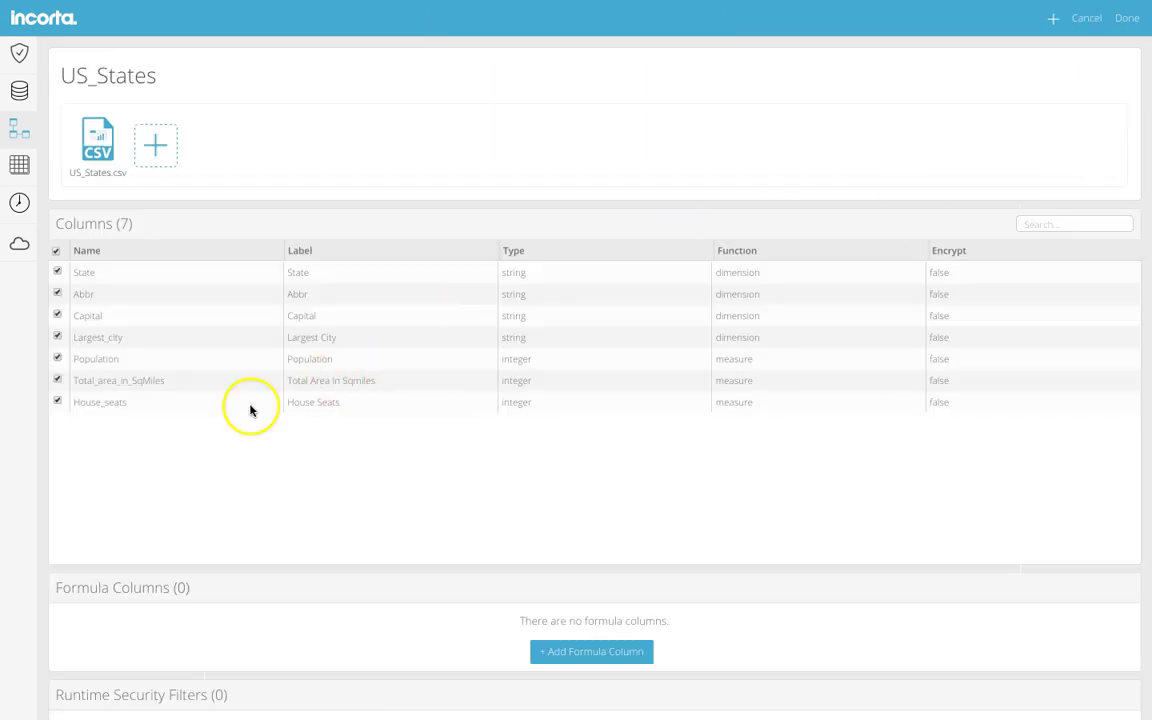
scroll(44, 521, "down", 3)
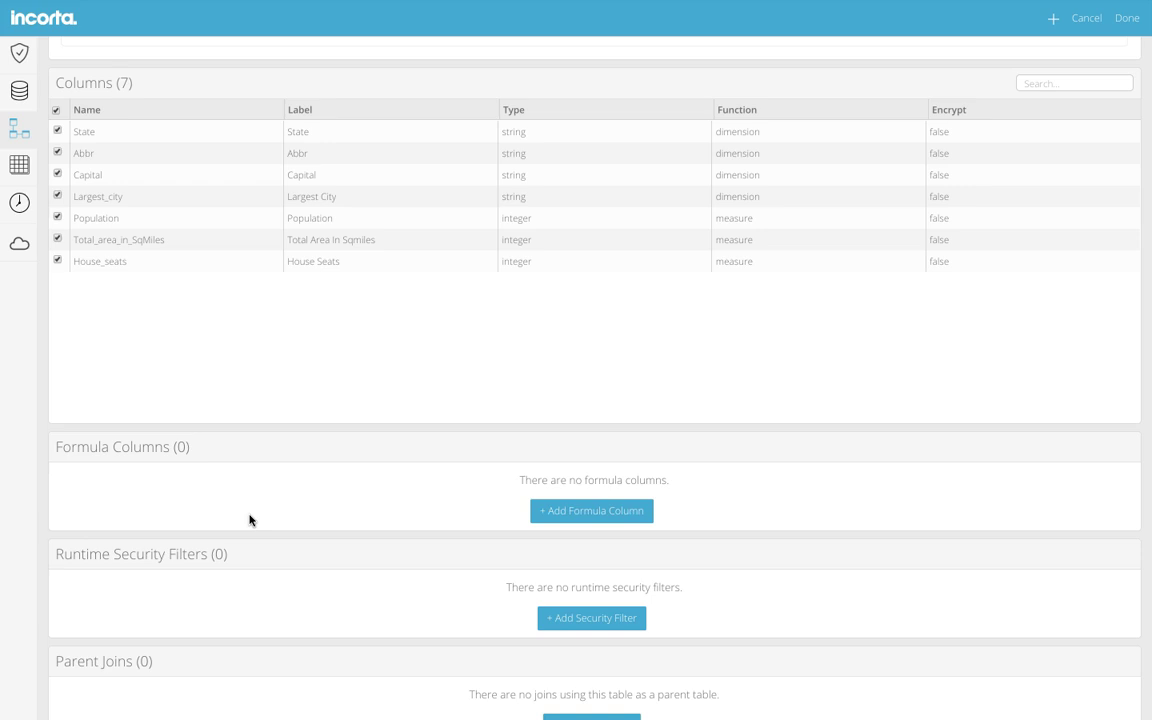
scroll(249, 519, "up", 2)
left_click(237, 503)
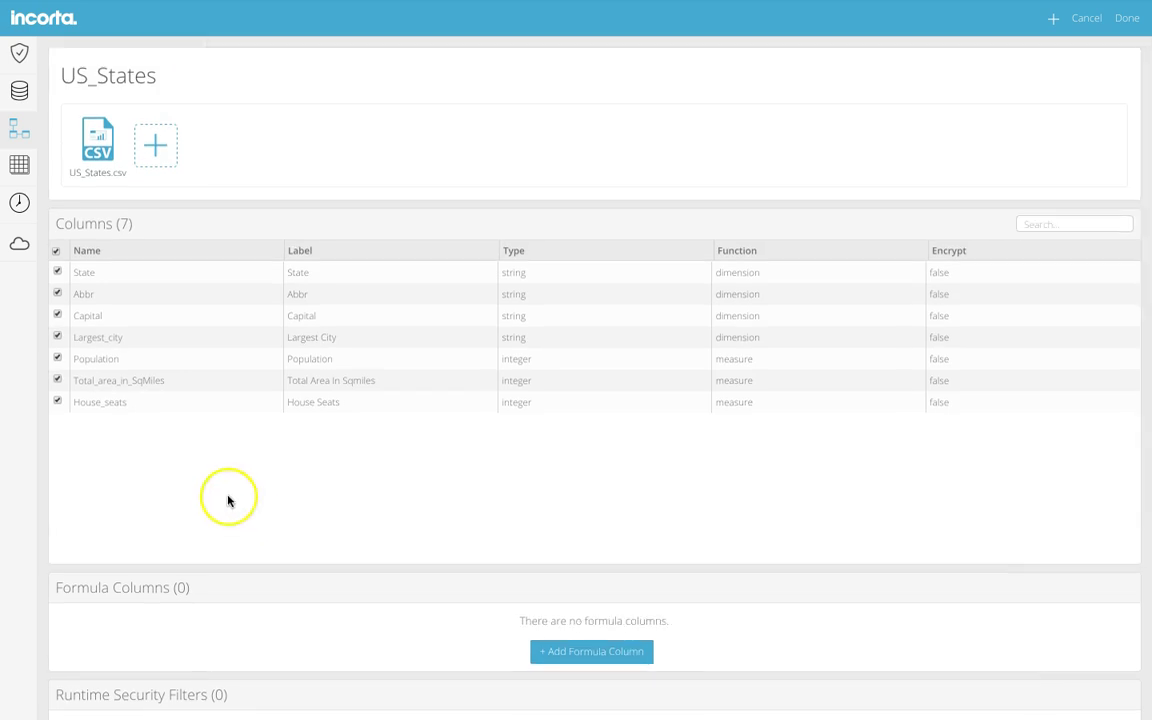
Step: Add a new formula column to the US States table insight on the US States dashboard and open its settings
left_click(19, 245)
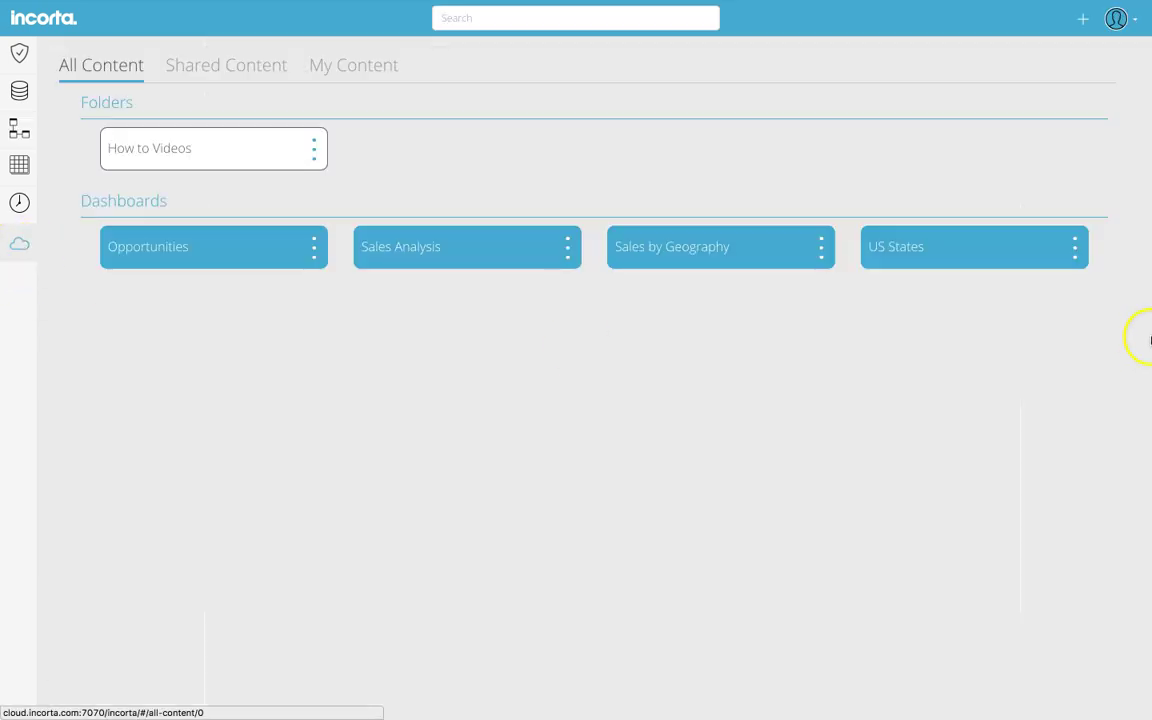
left_click(1005, 251)
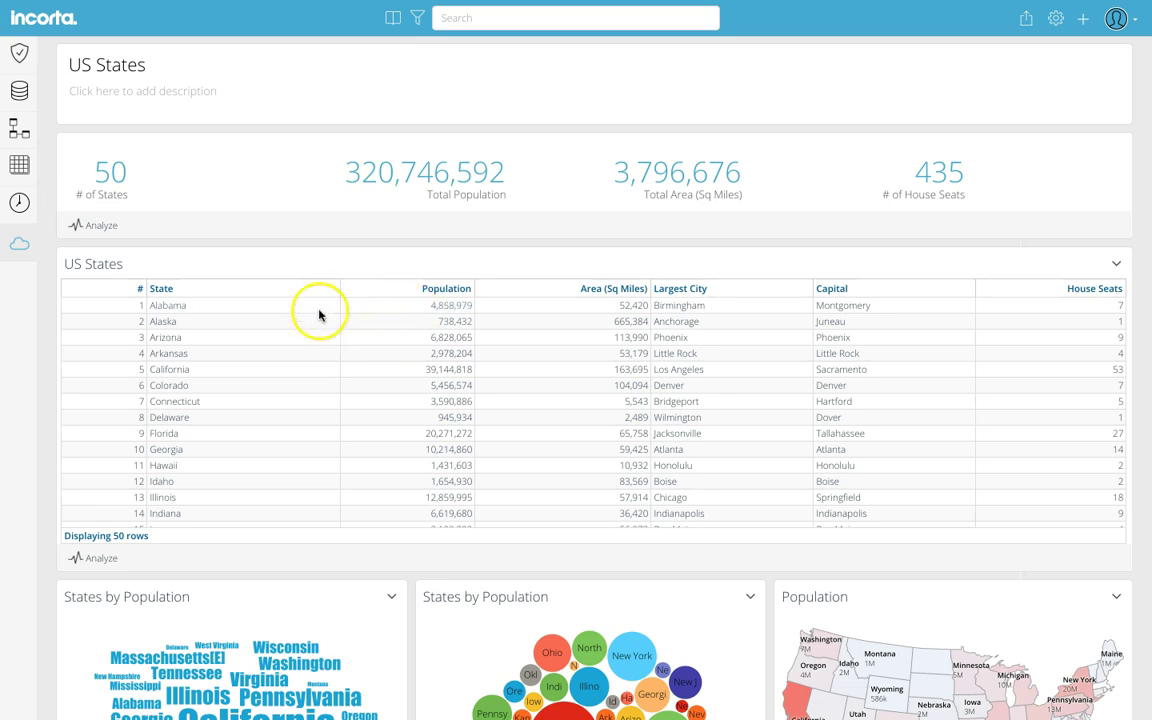
left_click(99, 557)
left_click_drag(124, 108, 1088, 116)
left_click(1063, 108)
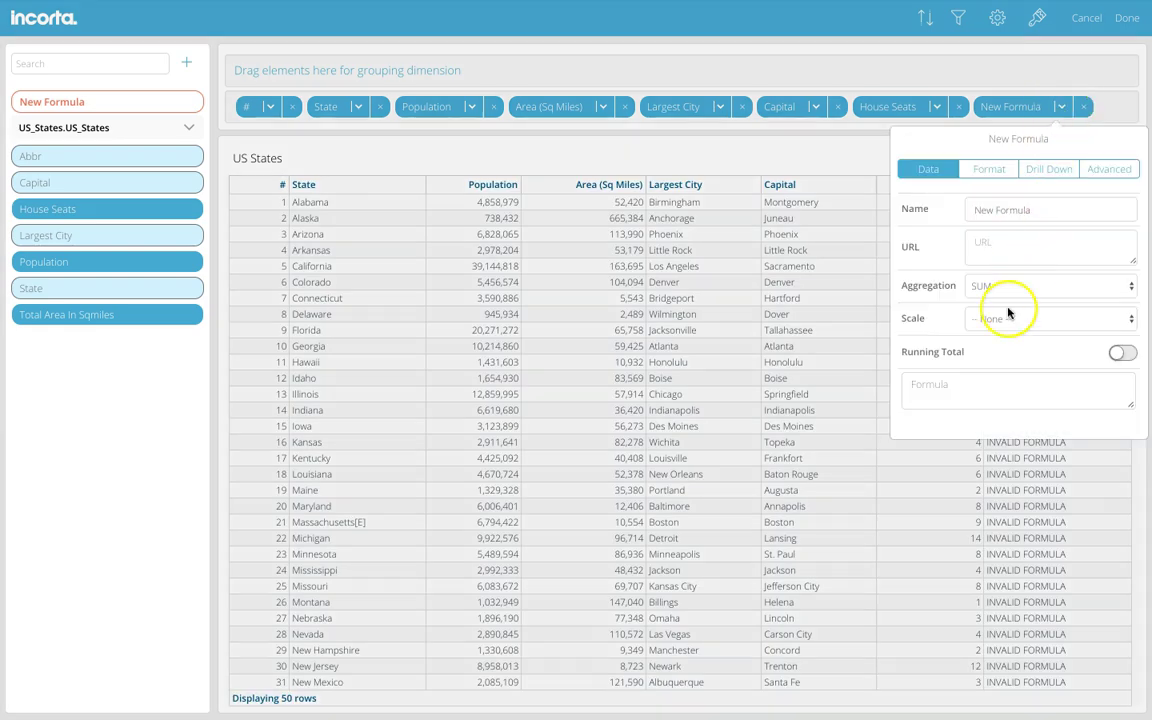
Step: Enter the column's formula as bin(US_States.US_States.Population, "0-3M",3000000, "3-6M",6000000, "6-9M",9000000, ">9M")
left_click(976, 381)
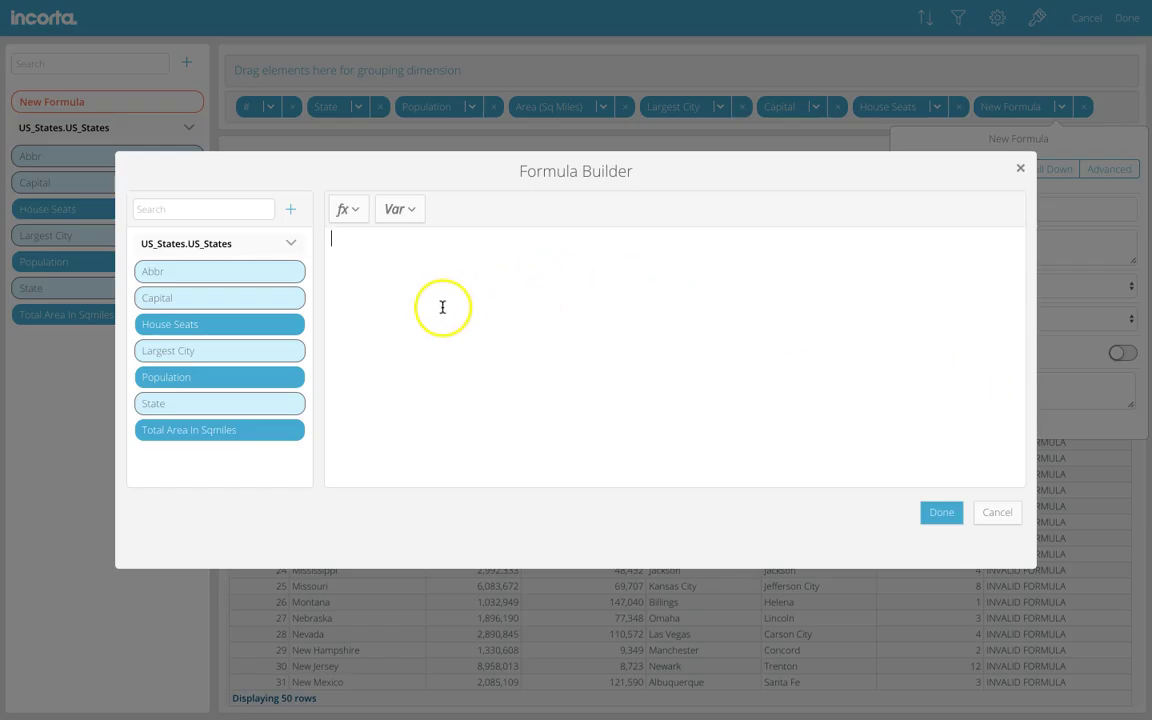
type("bin(US_States.US_States.Population, \"0-3M\",3000000, \"3-6M\",6000000, \"6-9M\",9000000, \">9M\")")
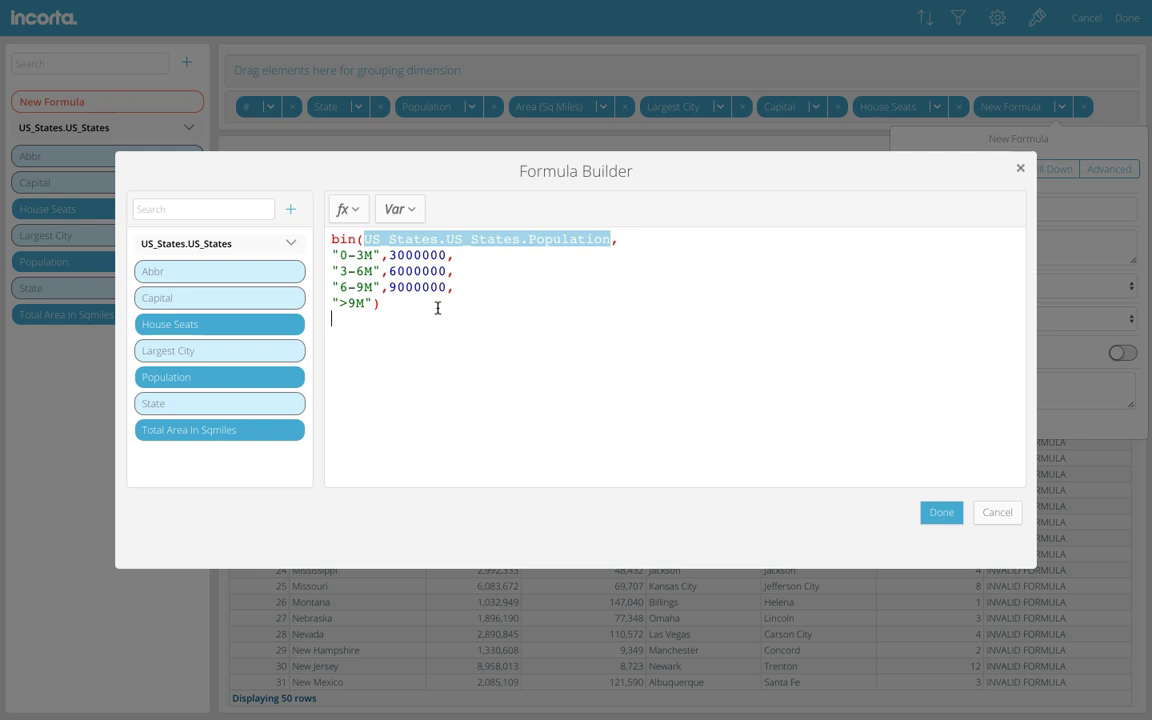
left_click(462, 331)
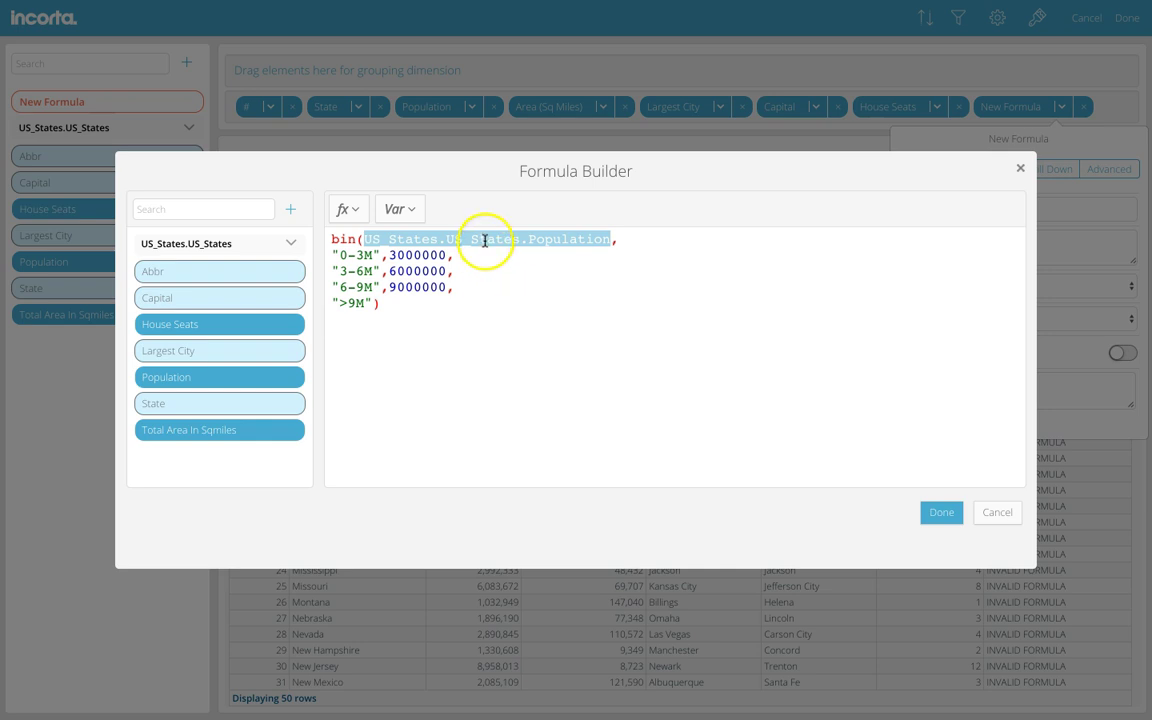
Step: Clear the bin formula's first argument, reinsert the Population column from the field list, and apply the formula
left_click_drag(364, 238, 610, 241)
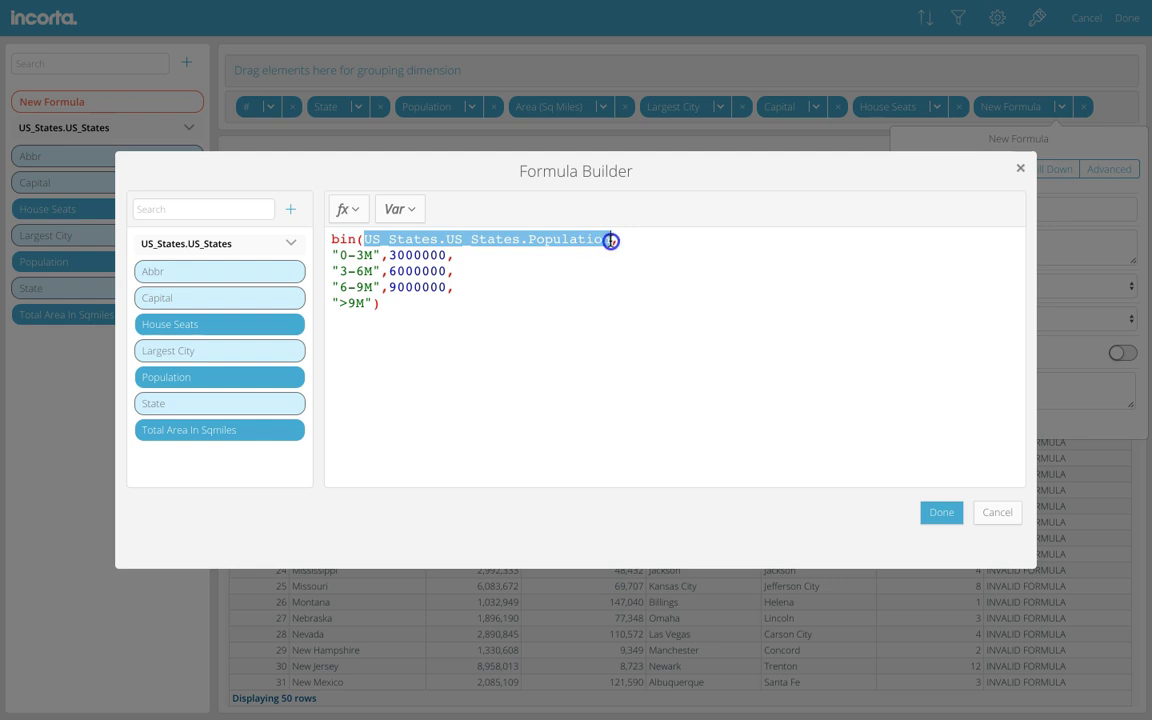
left_click_drag(610, 241, 613, 240)
key("BackSpace")
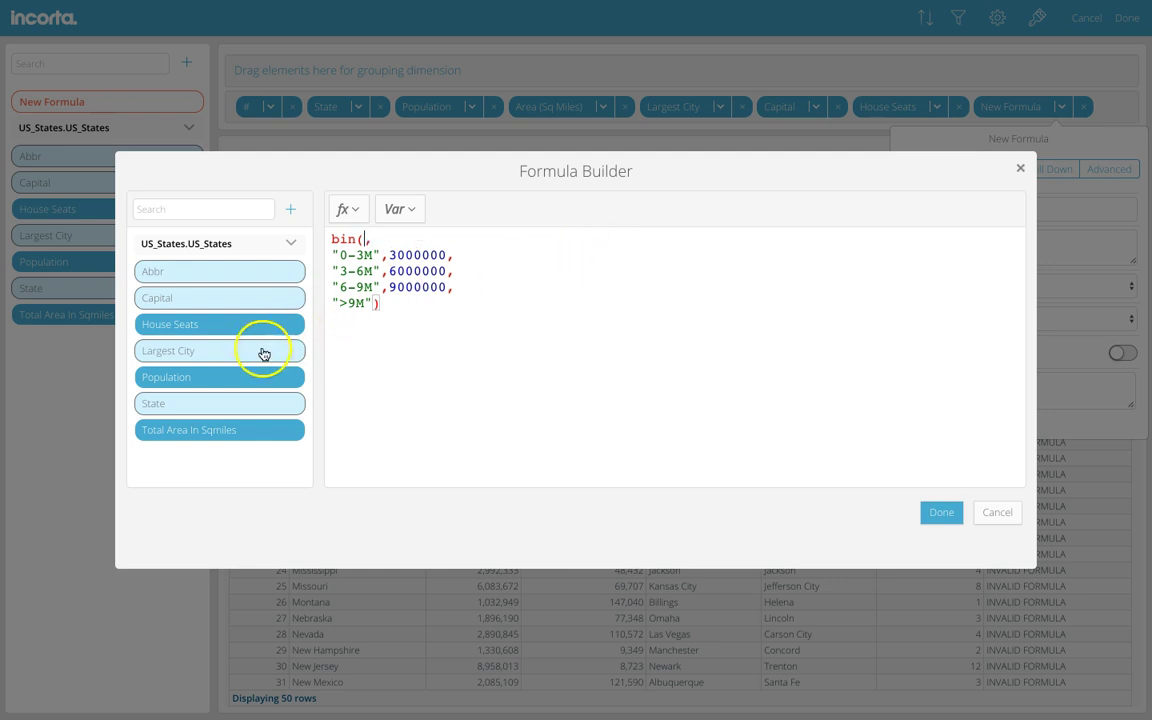
double_click(168, 378)
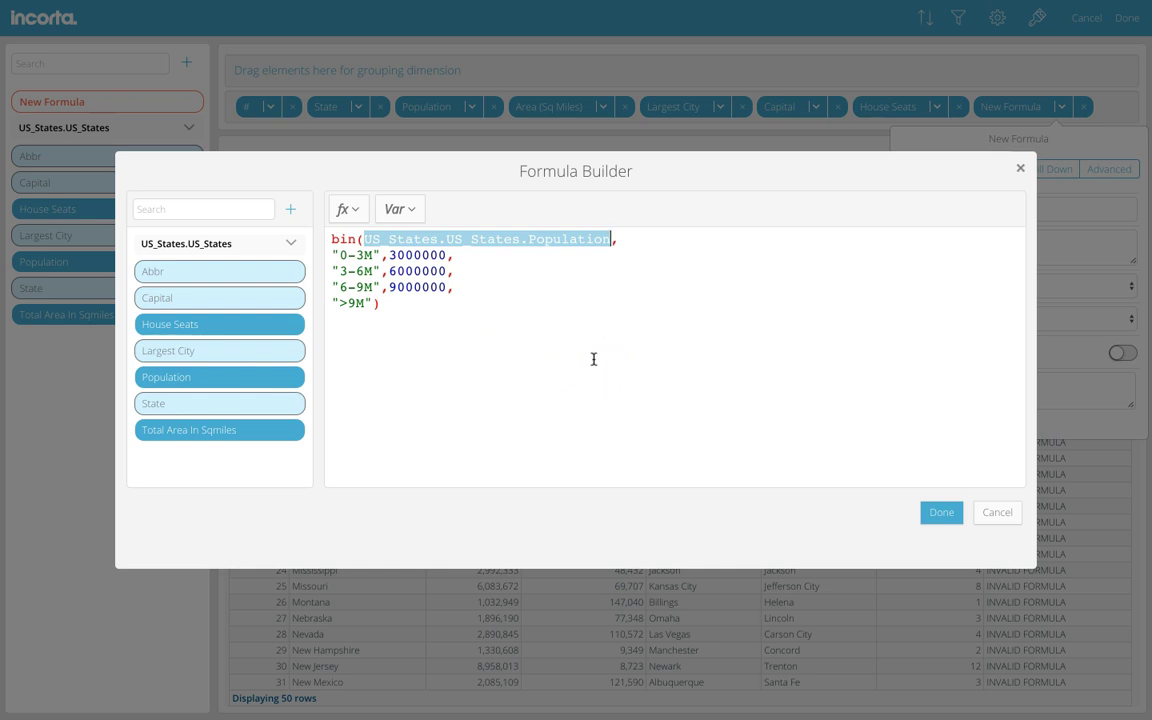
left_click(459, 354)
type(",")
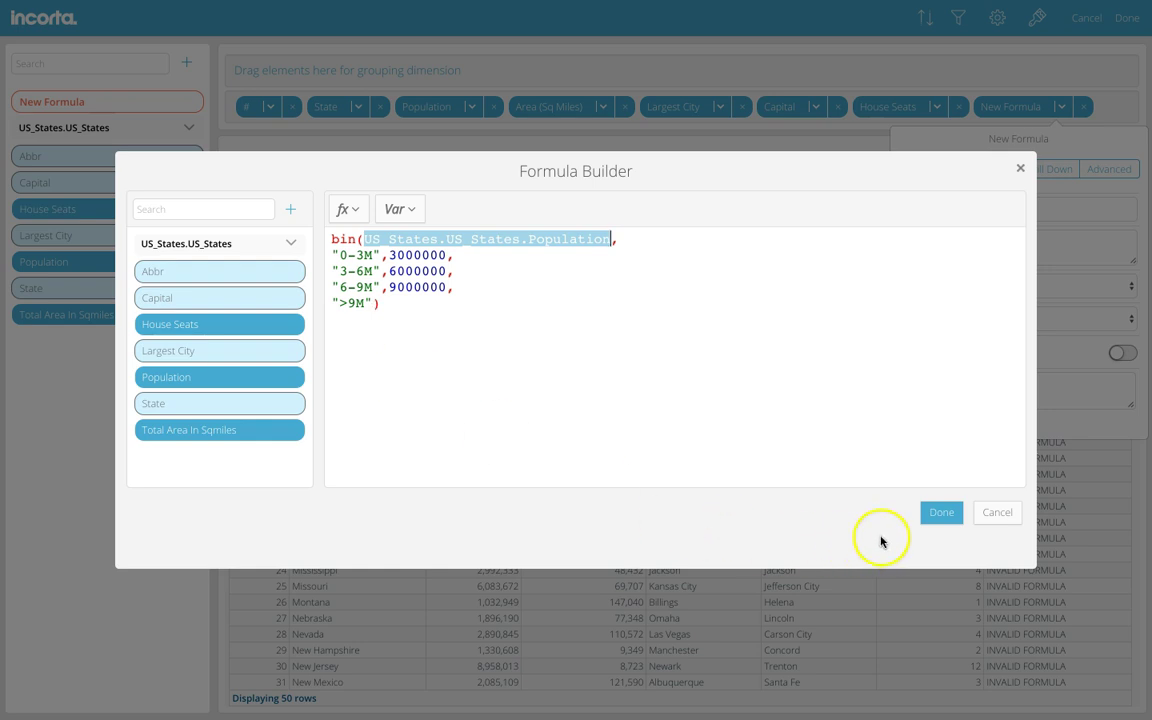
left_click(941, 514)
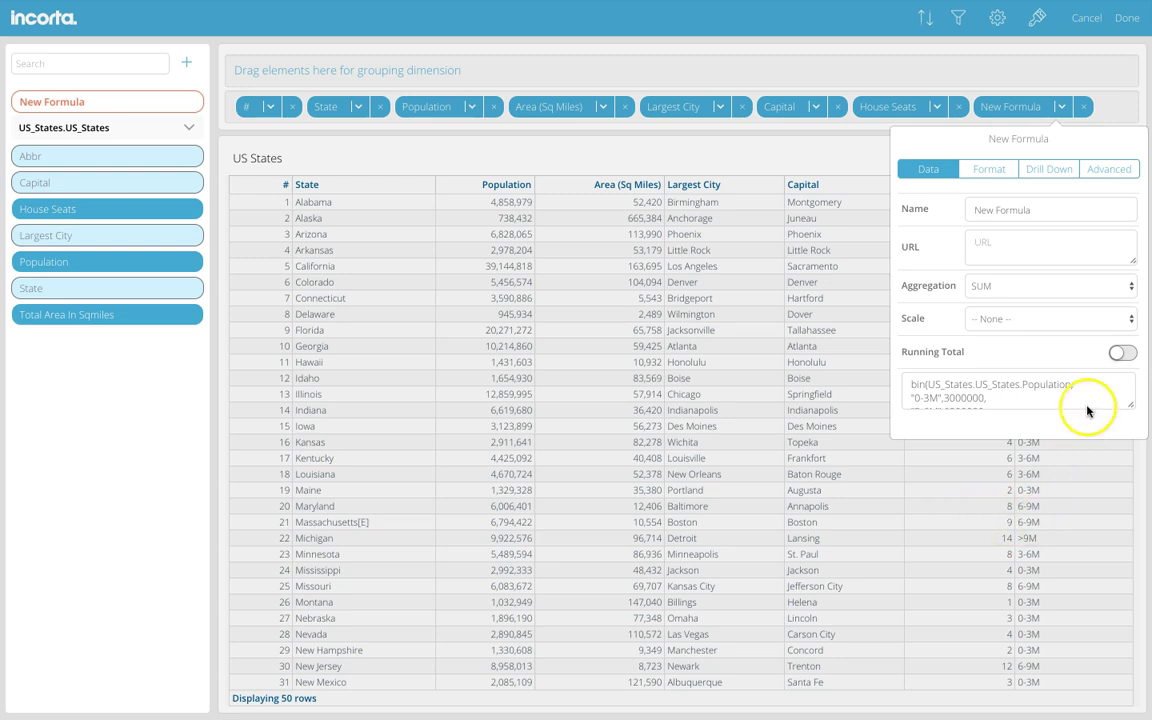
Step: Remove the new formula column from the US States table insight and discard the insight edits
left_click(852, 155)
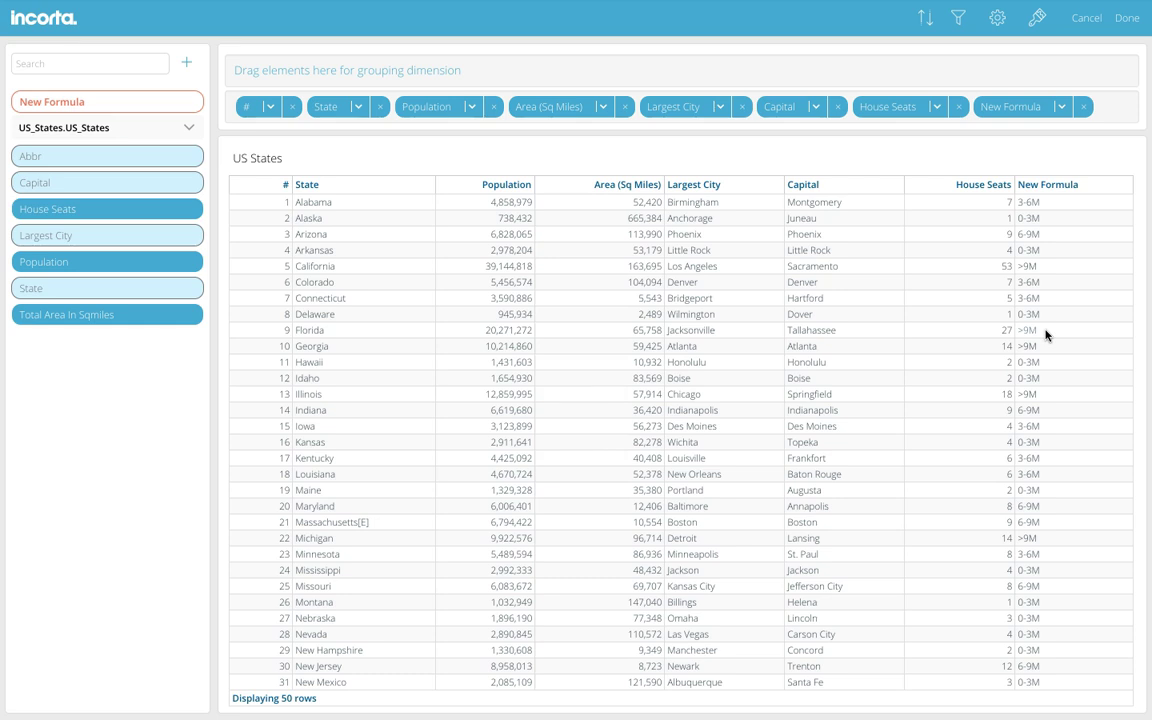
left_click(1084, 110)
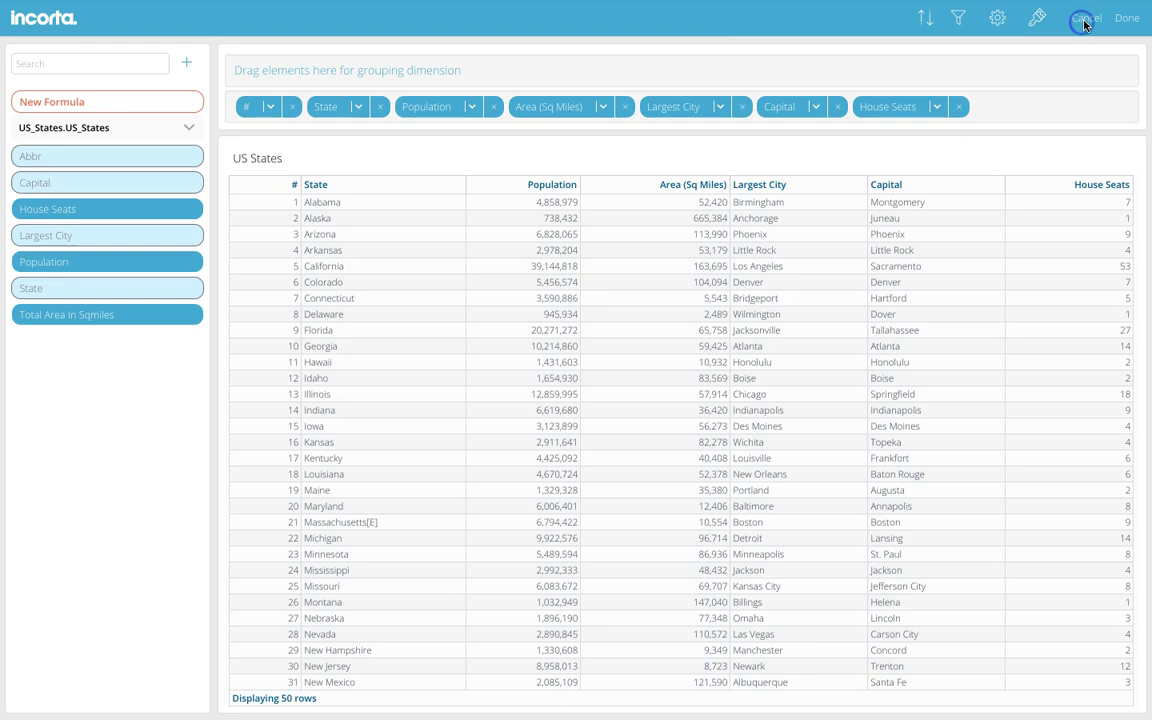
left_click(1084, 22)
Step: Add a formula column in the table details of the US_States table within the US_States schema
left_click(17, 139)
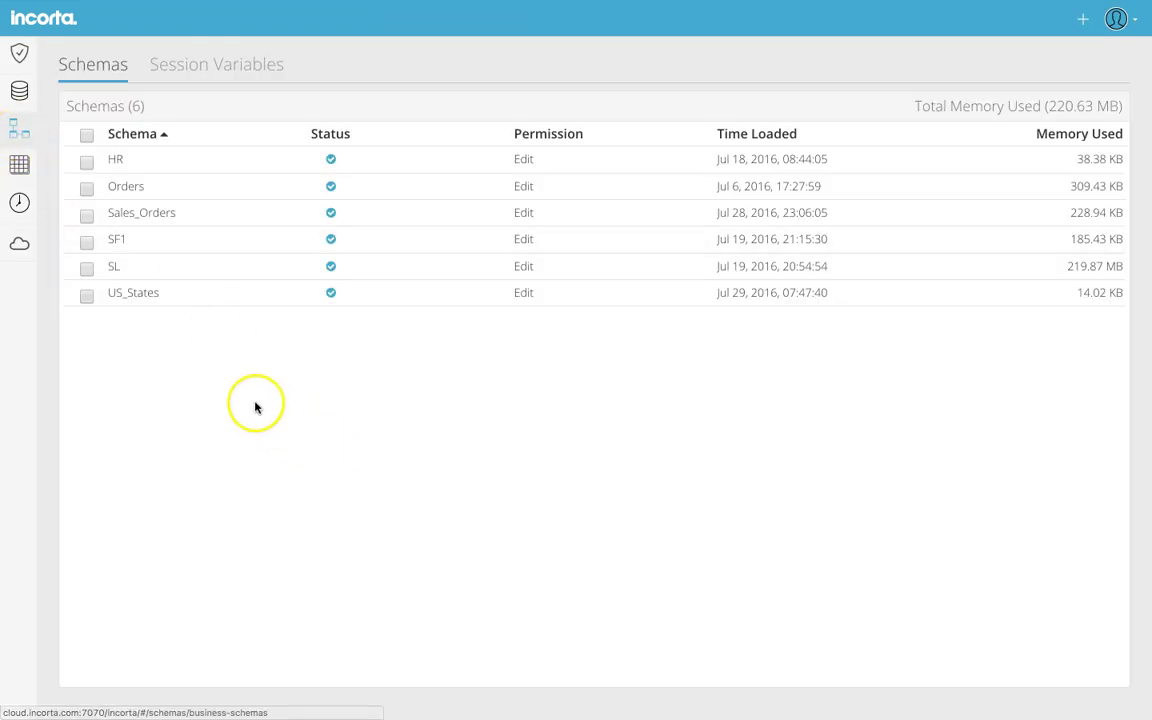
left_click(135, 293)
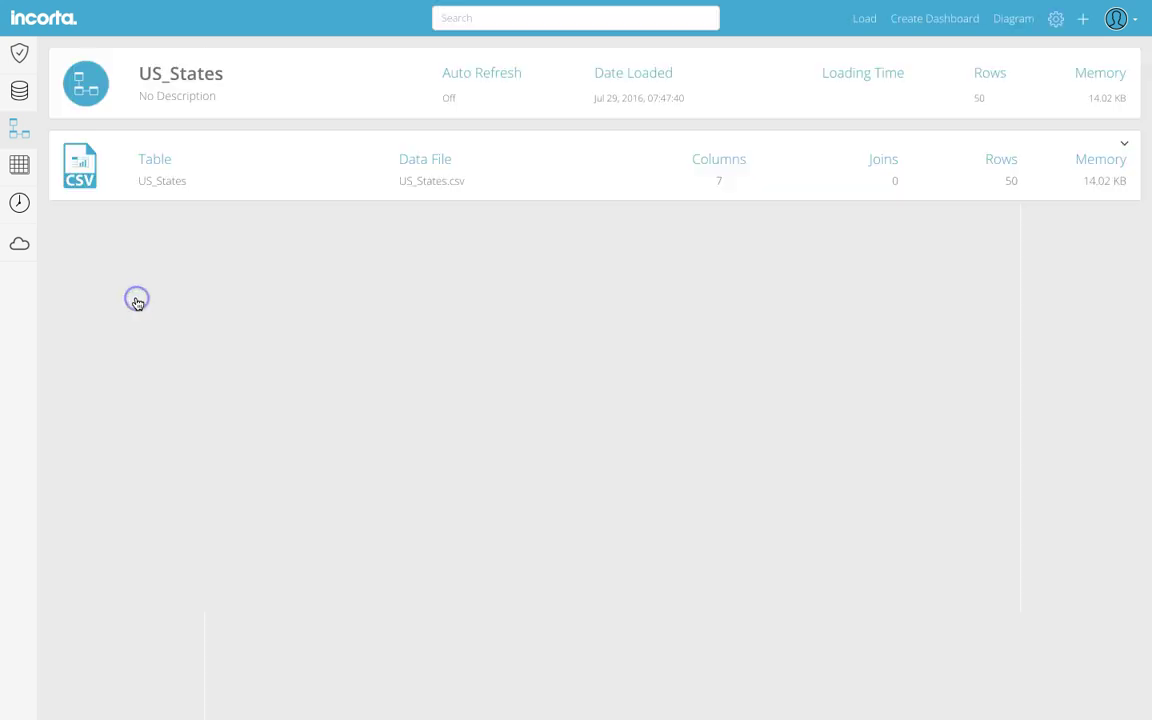
left_click(1123, 143)
left_click(1097, 160)
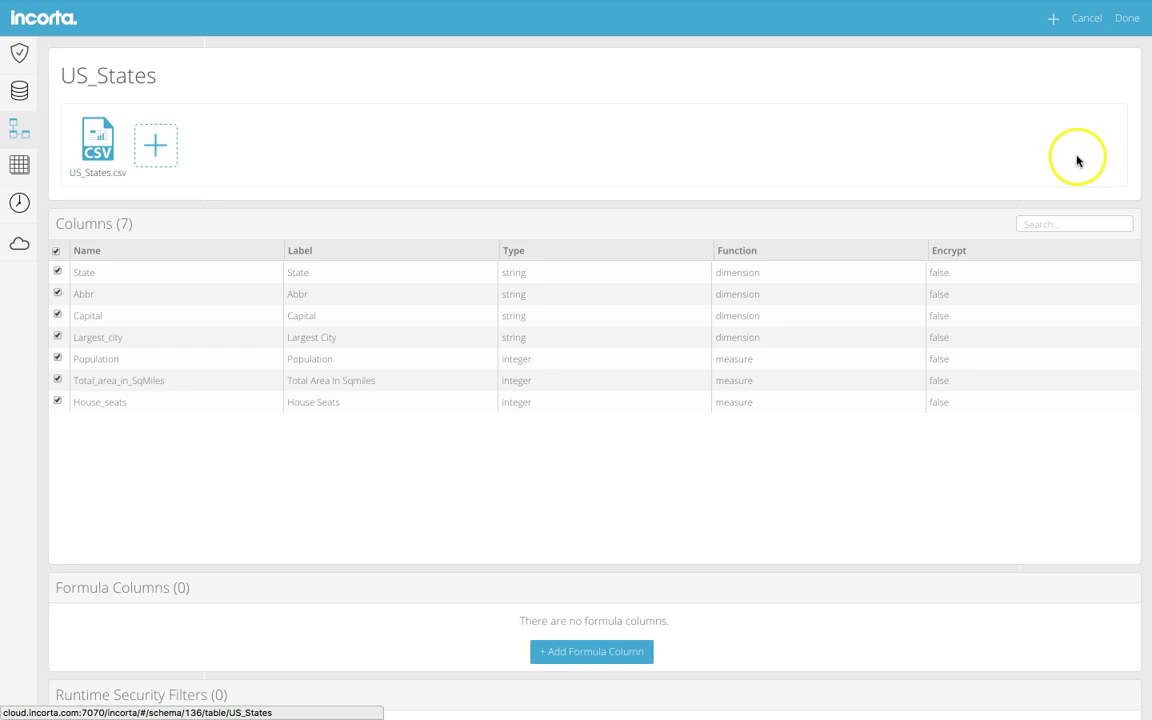
scroll(47, 563, "down", 2)
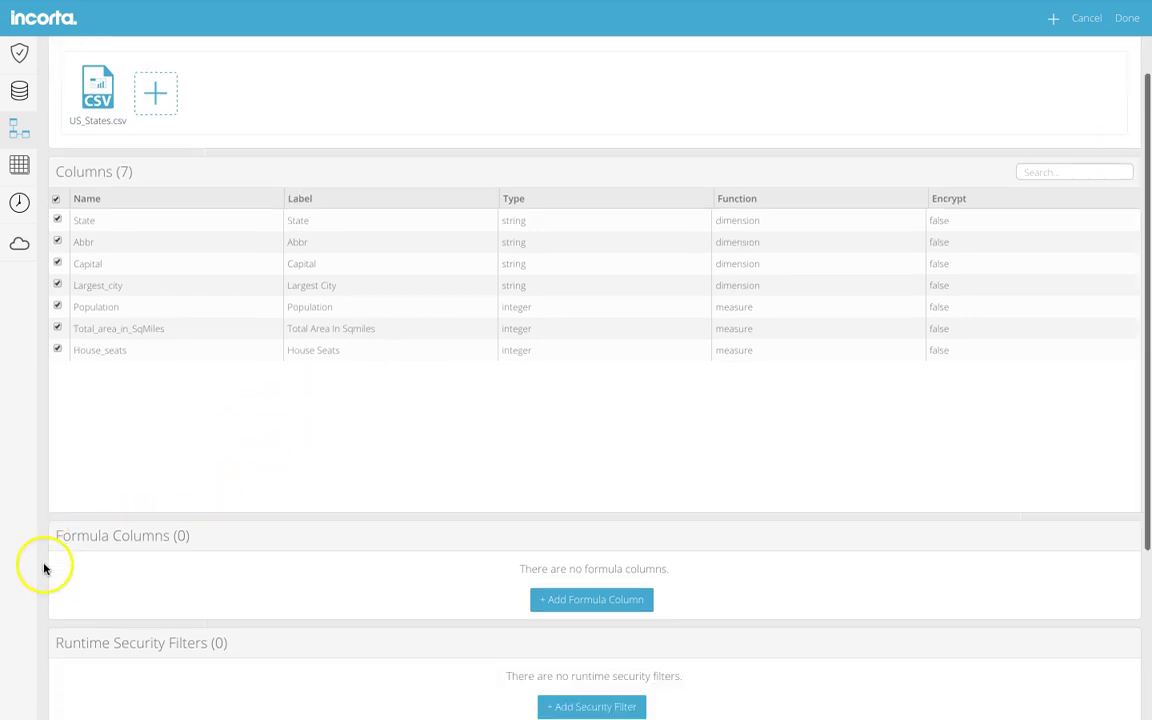
left_click(572, 556)
Step: Name the formula column population_bucket, label it Population Bucket, and set its function to dimension
left_click(245, 566)
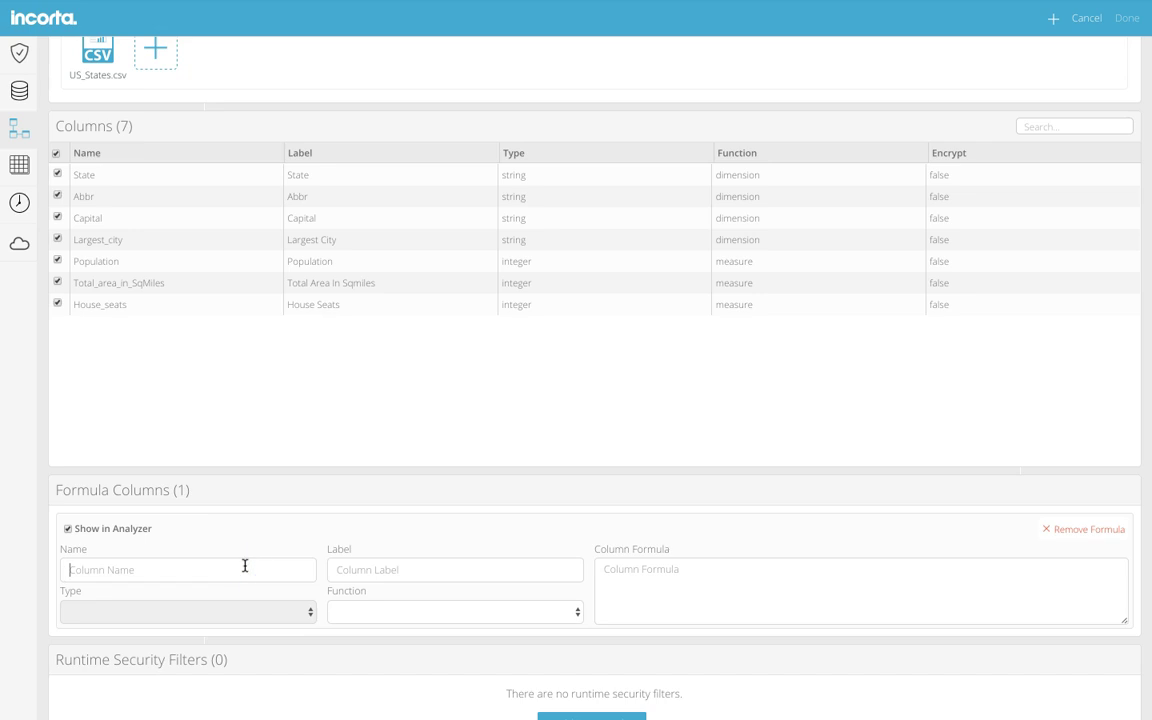
type("population_bucket")
left_click(180, 593)
type("Pop")
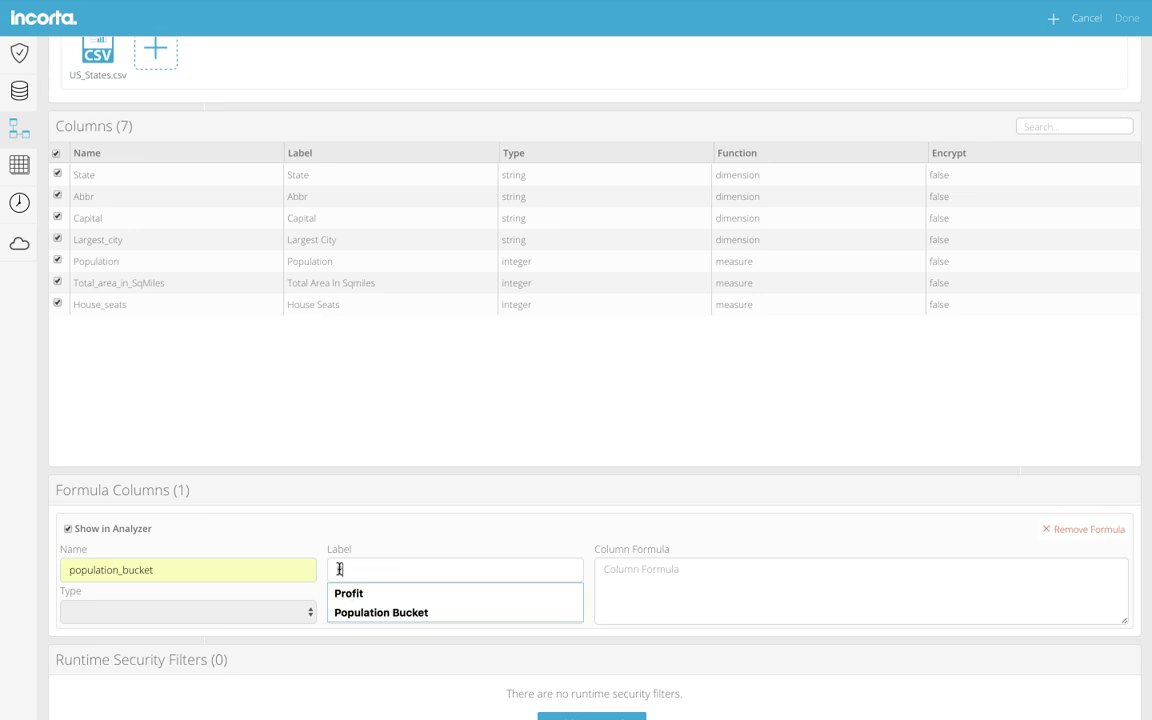
left_click(352, 592)
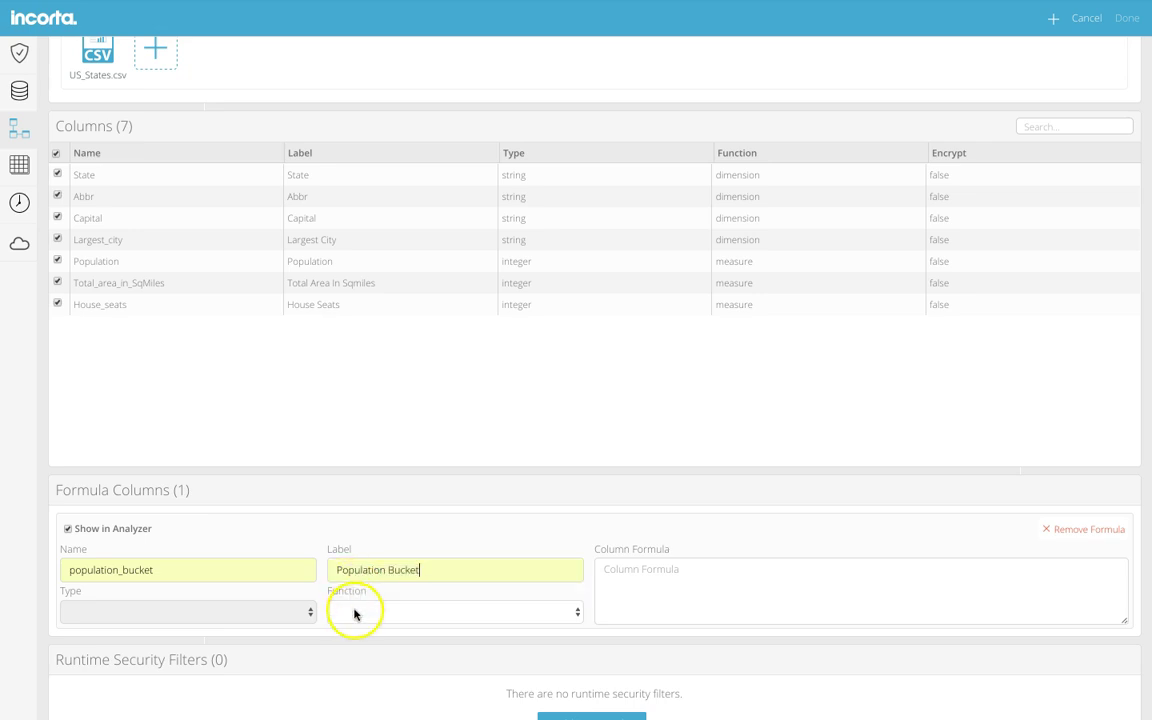
left_click(355, 612)
left_click(355, 638)
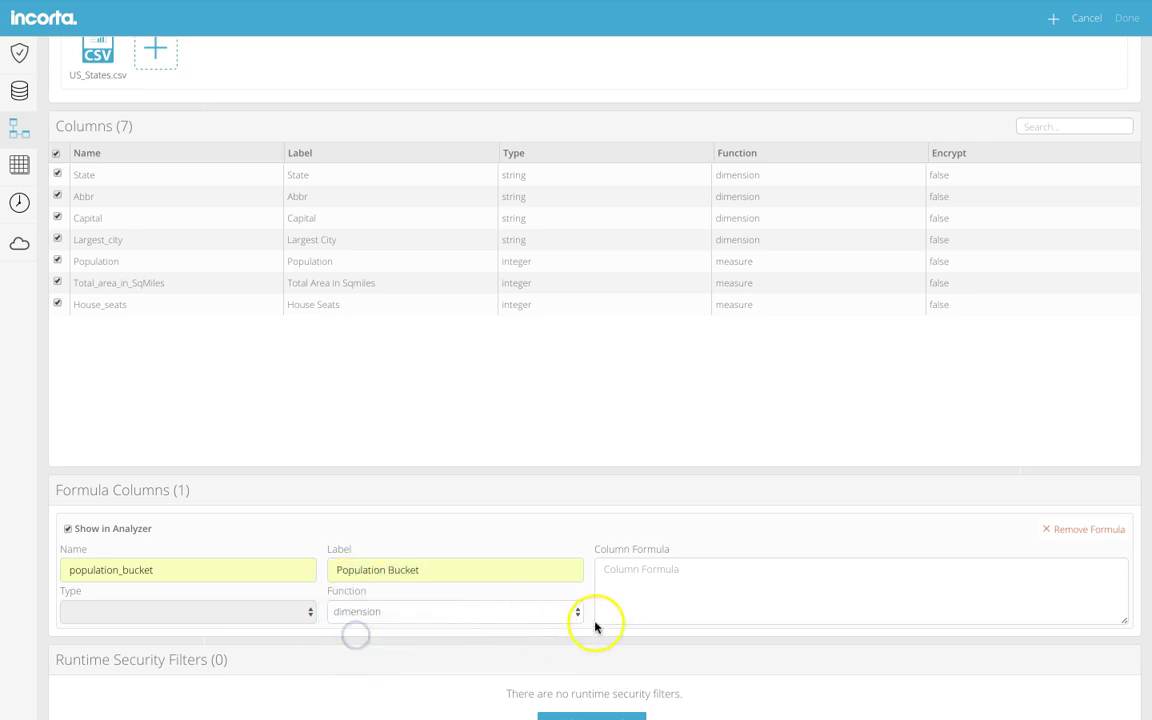
Step: Set the column formula to bin(US_States.US_States.Population, "0-3M",3000000, "3-6M",6000000, "6-9M",9000000, ">9M") and save the table
left_click(769, 594)
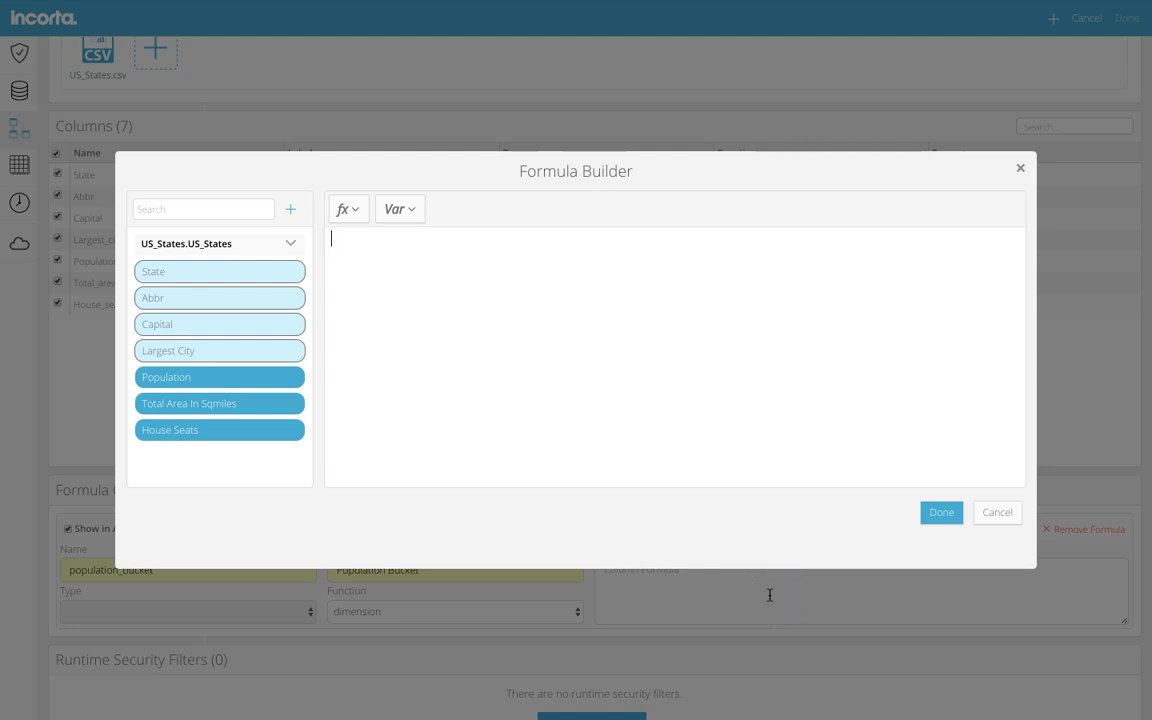
type("bin(US_States.US_States.Population, \"0-3M\",3000000, \"3-6M\",6000000, \"6-9M\",9000000, \">9M\")")
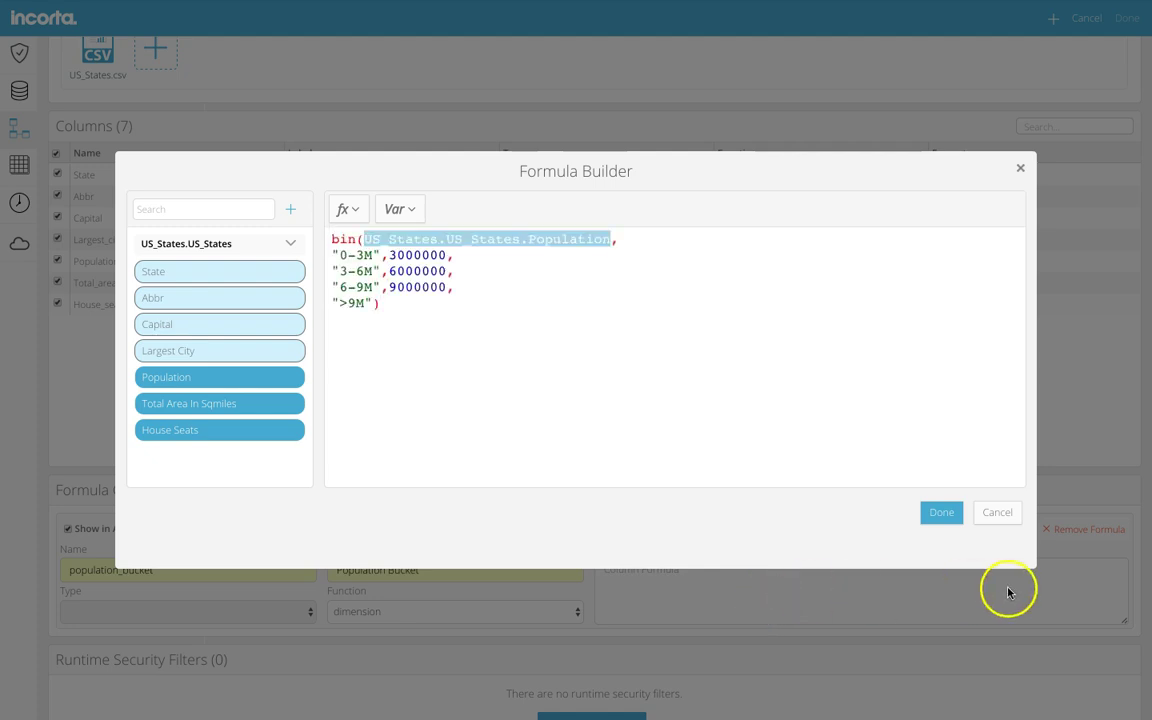
left_click(941, 512)
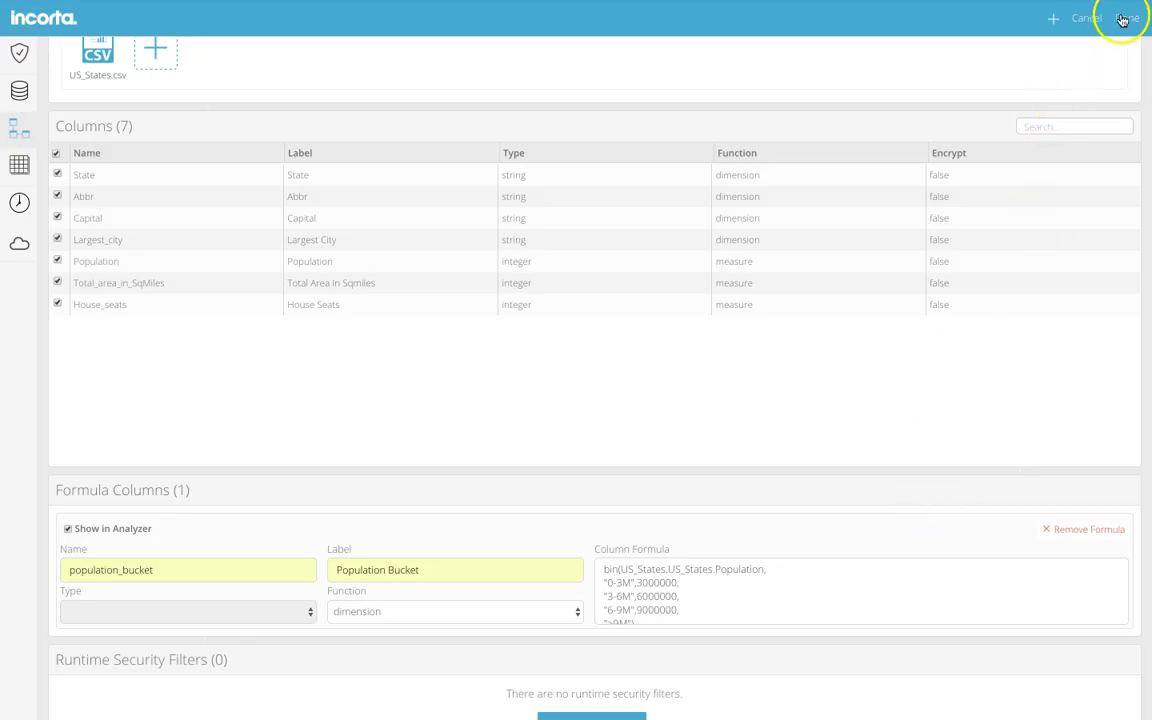
left_click(1125, 19)
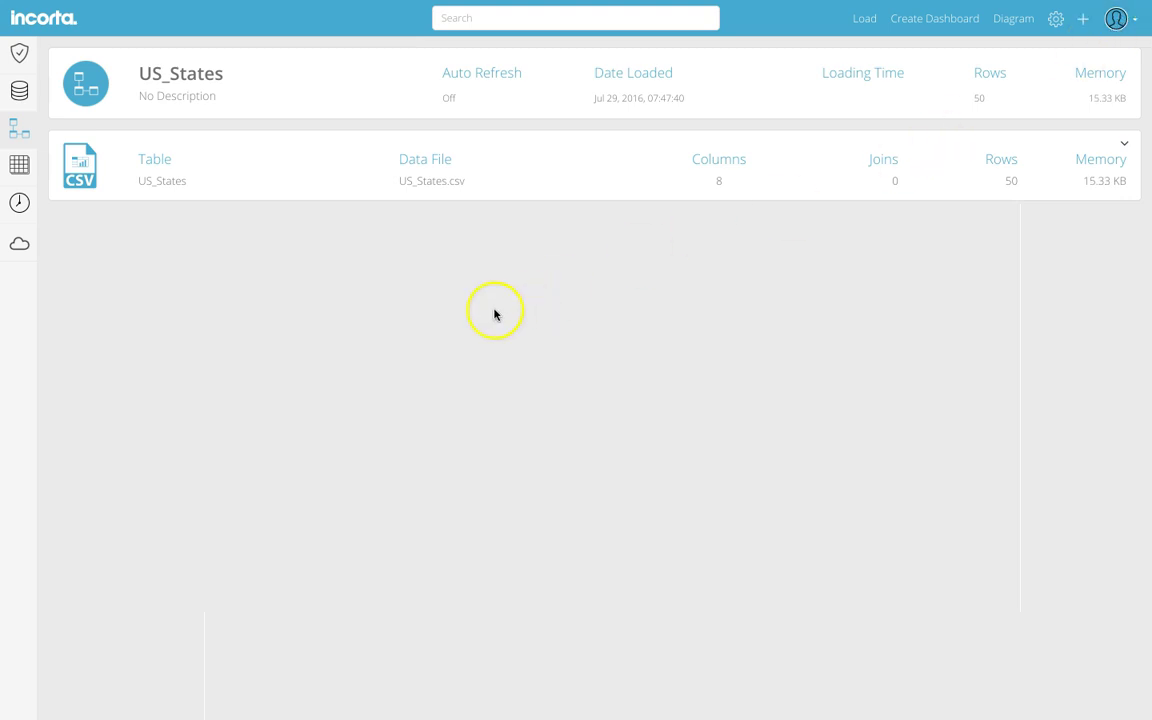
left_click(1123, 145)
left_click(939, 273)
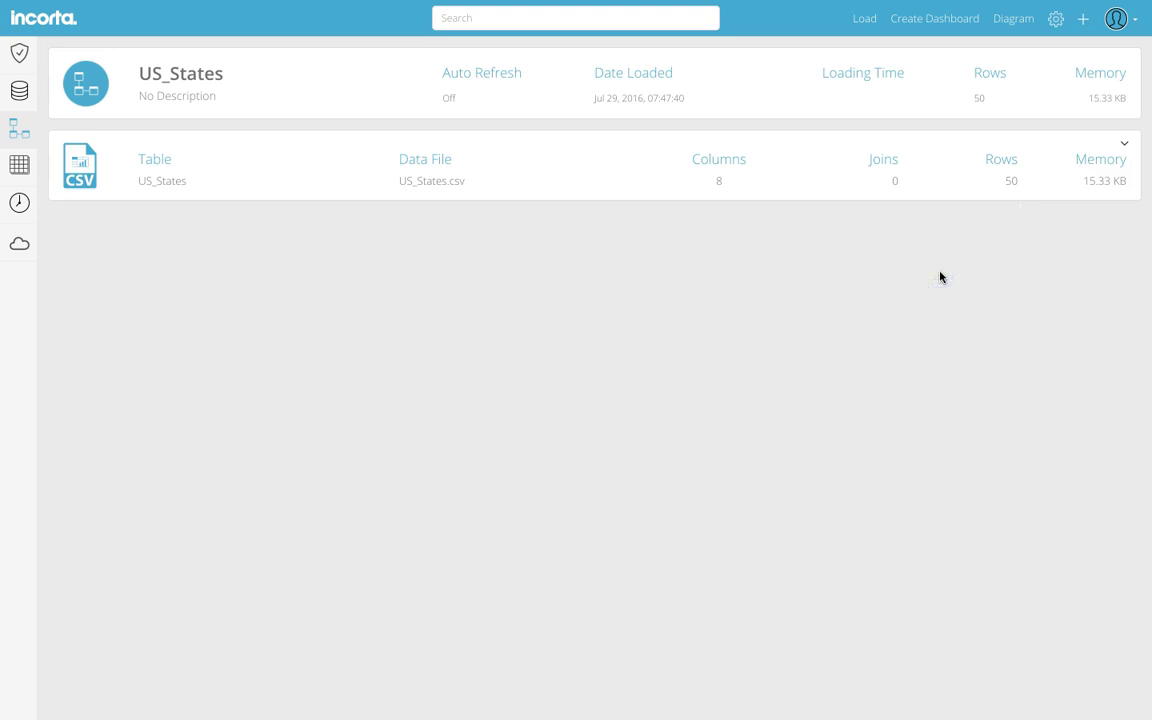
Step: Start a new Column Chart visualization on the US States dashboard
left_click(19, 243)
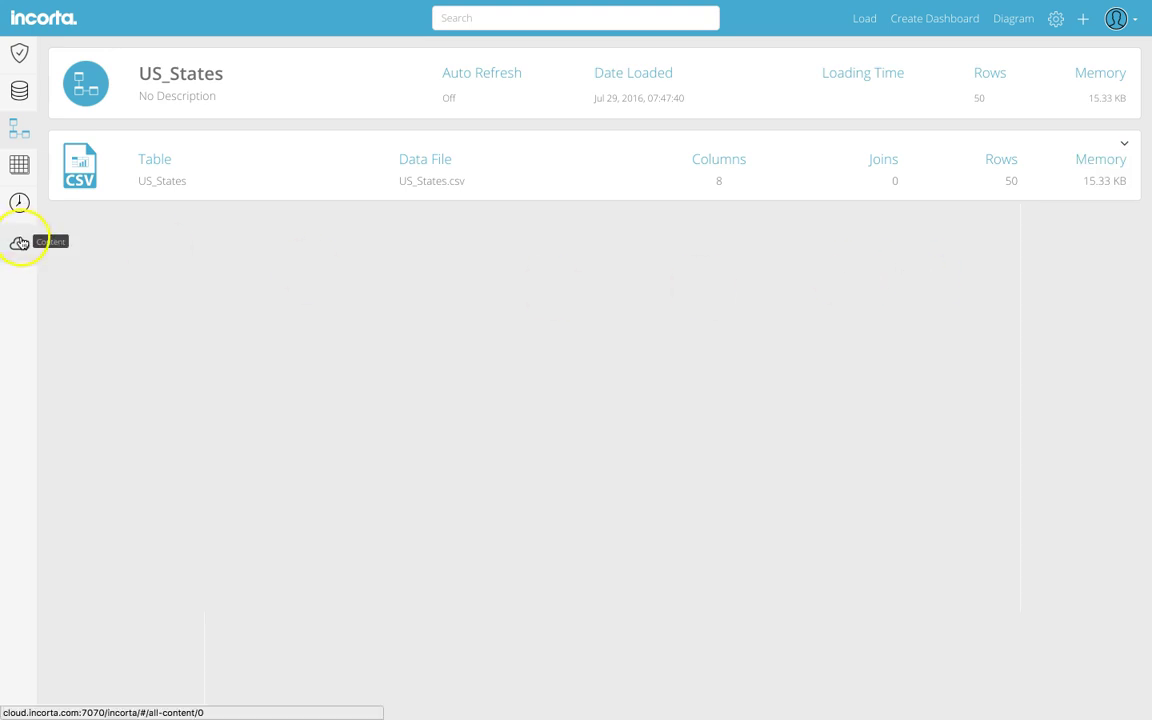
left_click(998, 255)
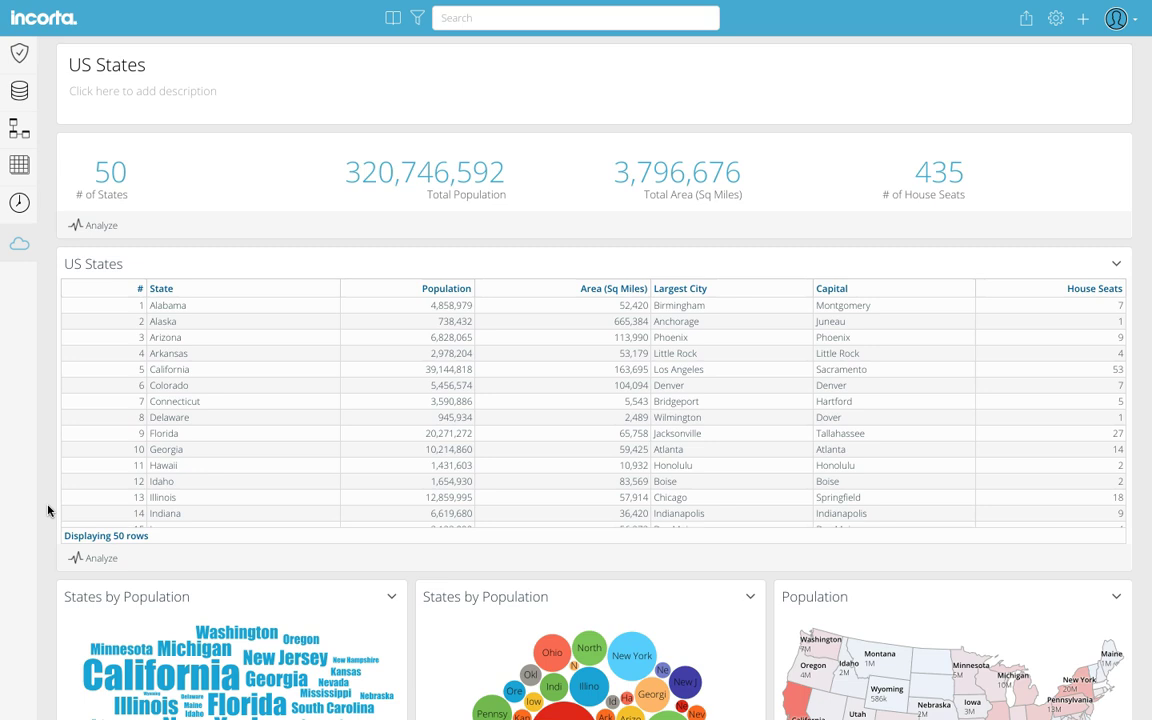
left_click(1081, 22)
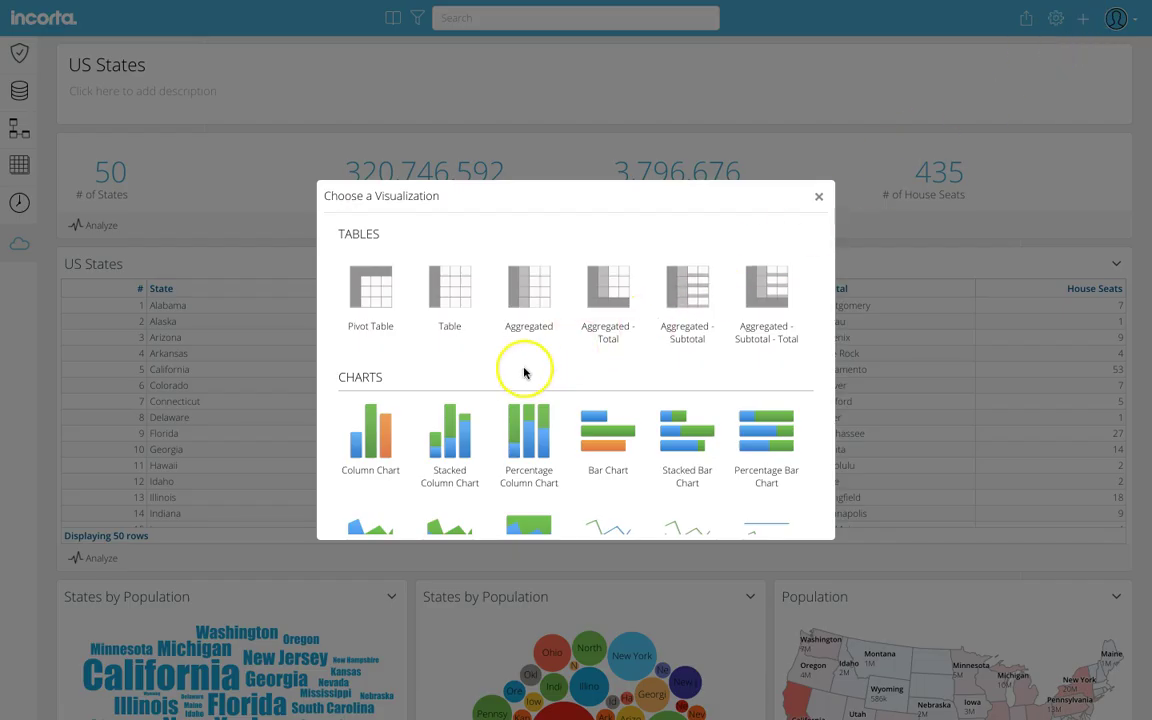
left_click(385, 446)
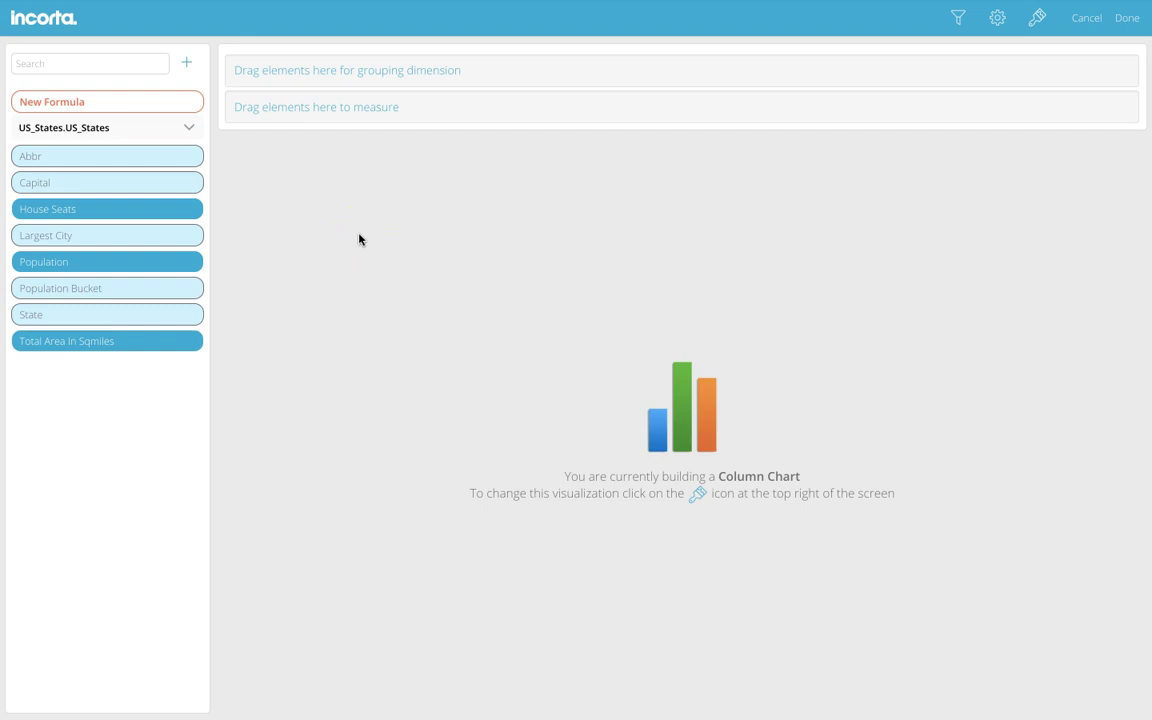
Step: Add State as the chart's measure with COUNT aggregation and Population Bucket as its grouping dimension
left_click_drag(31, 314, 314, 116)
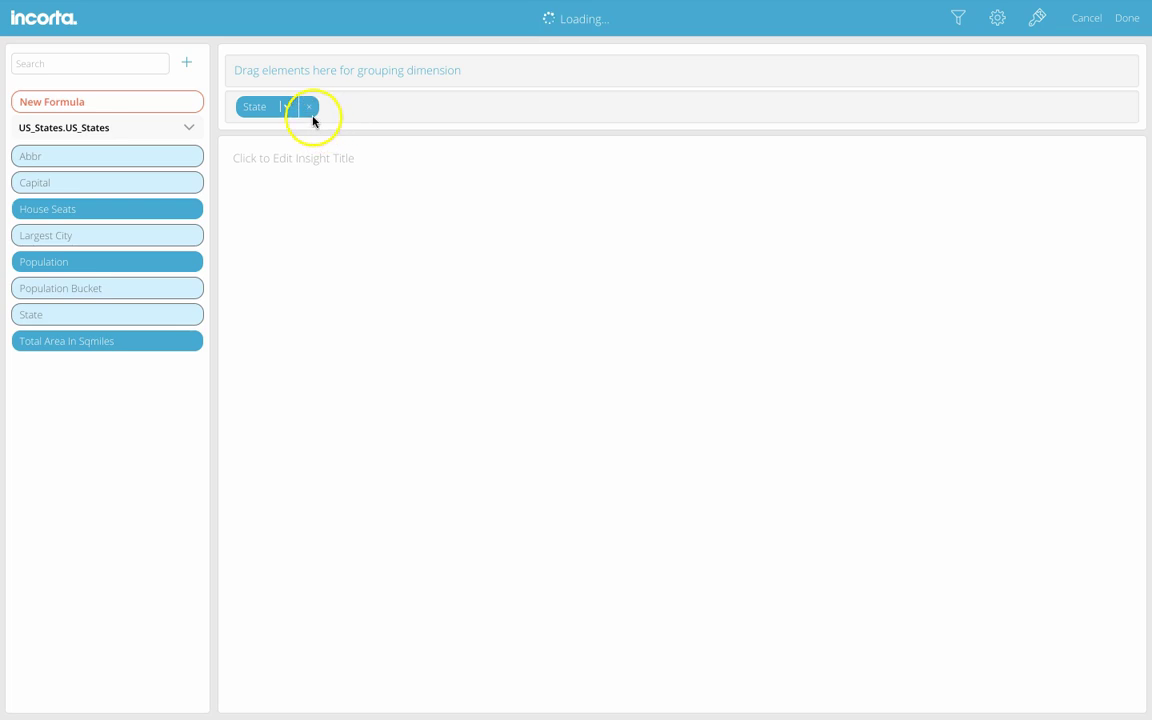
left_click(287, 106)
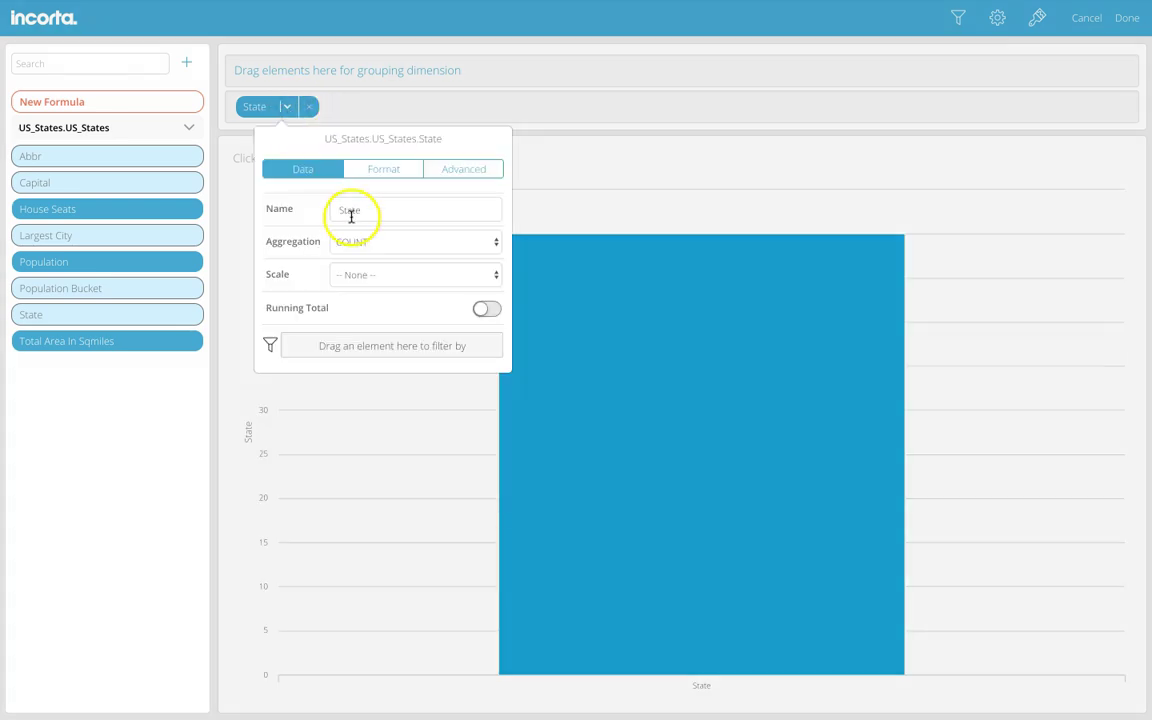
left_click(364, 107)
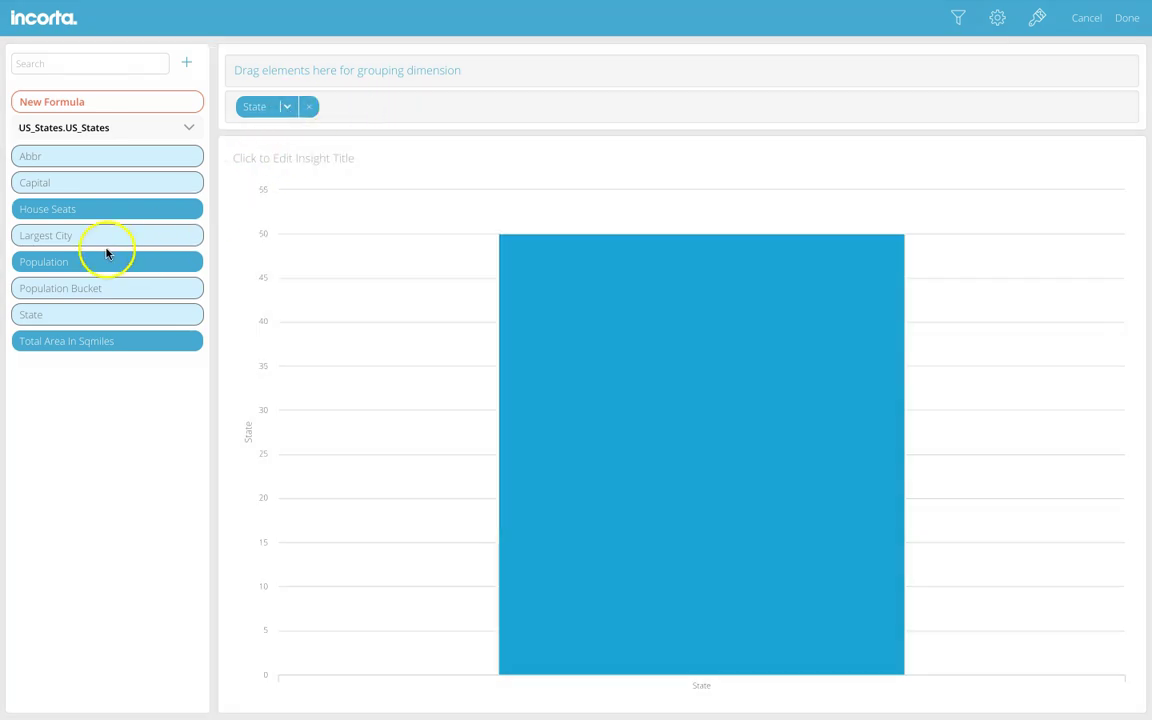
left_click_drag(57, 288, 300, 72)
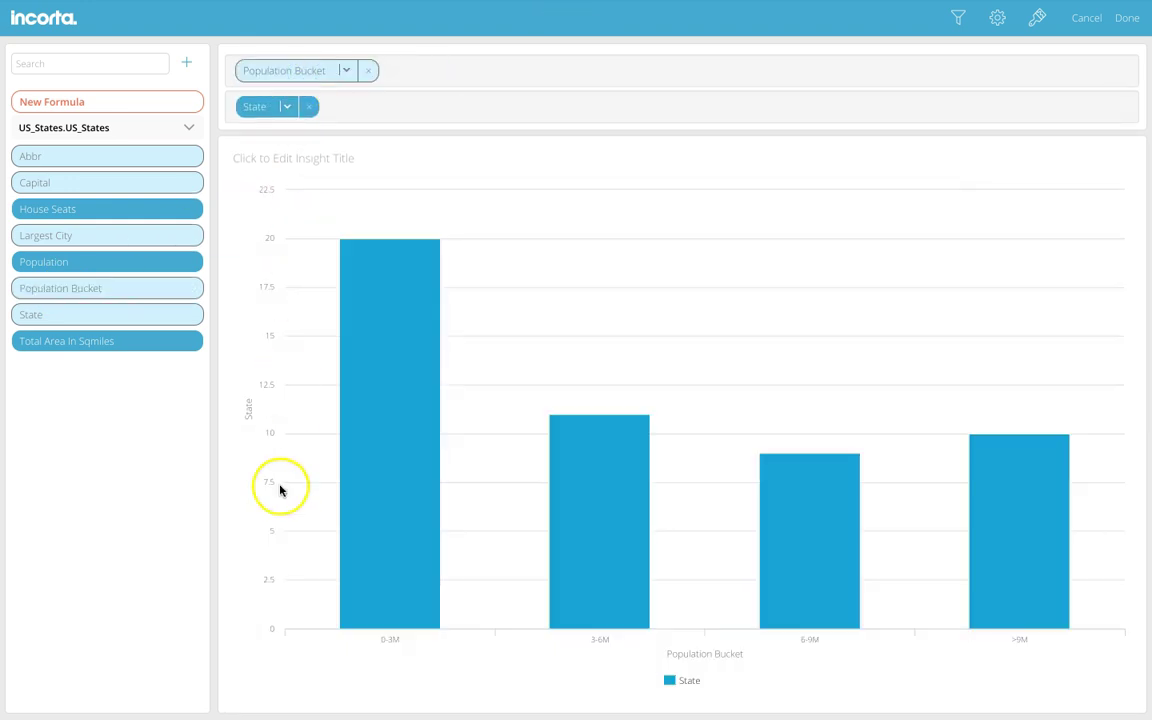
left_click(378, 670)
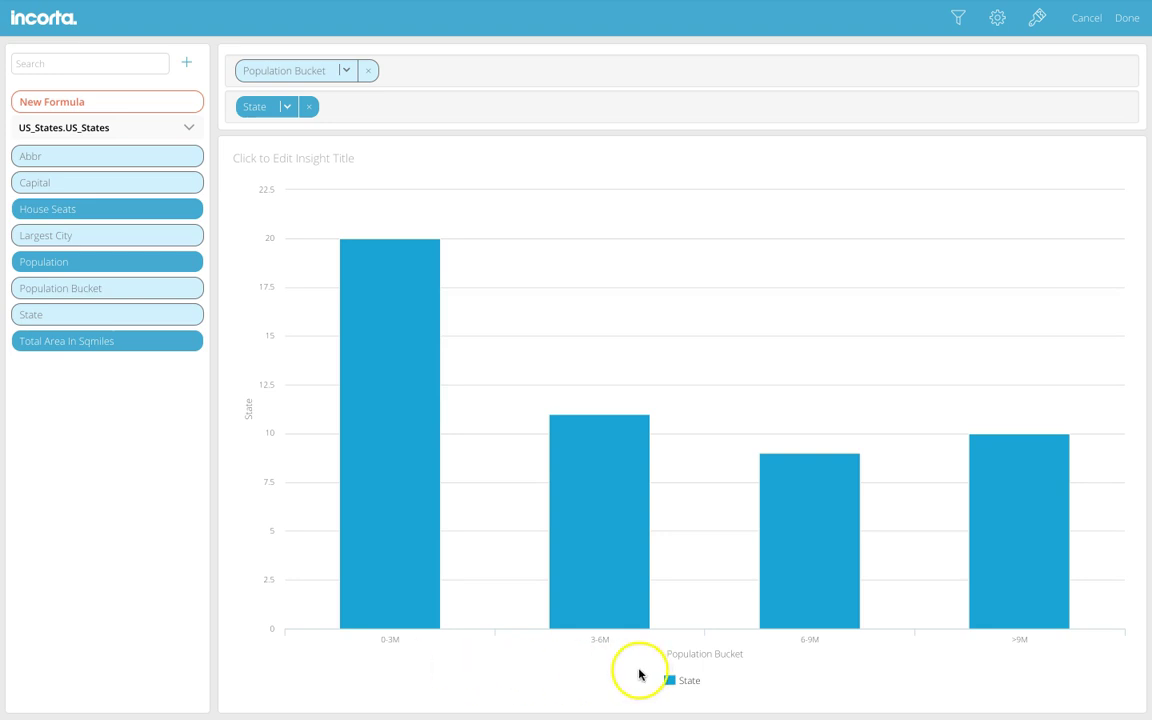
Step: Title the insight "Count of State by Population Bucket"
left_click(313, 157)
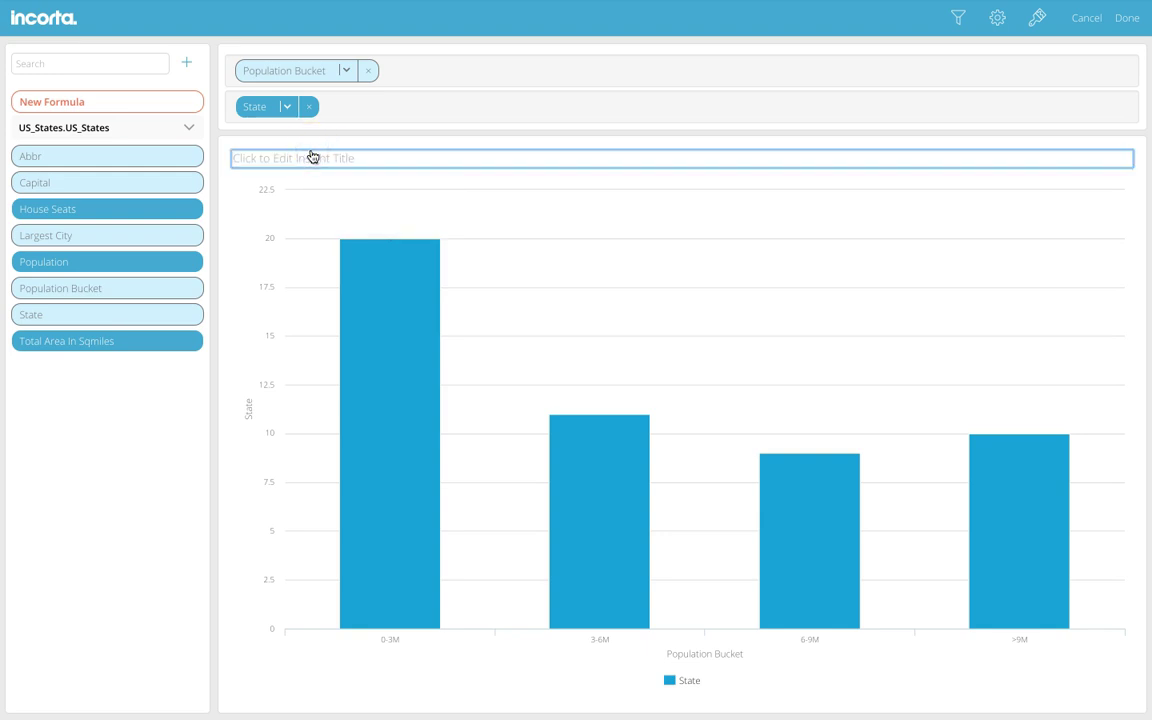
type("P")
key("BackSpace")
type("Count of State by Population Bucket")
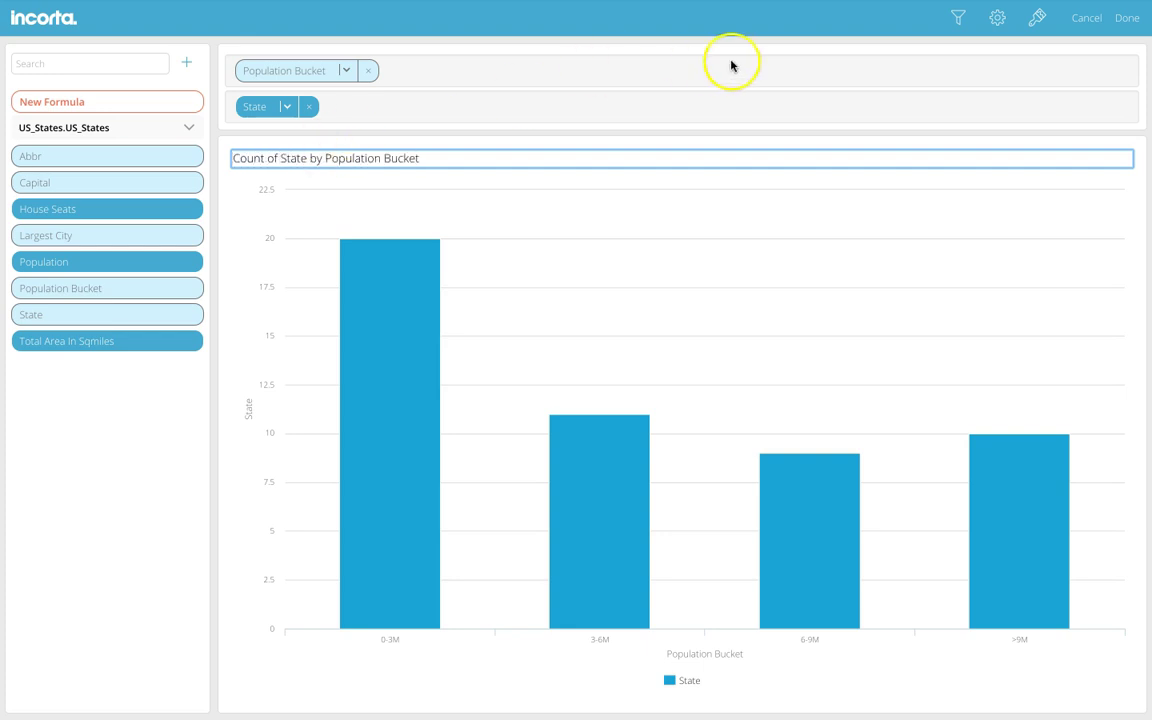
left_click(1118, 33)
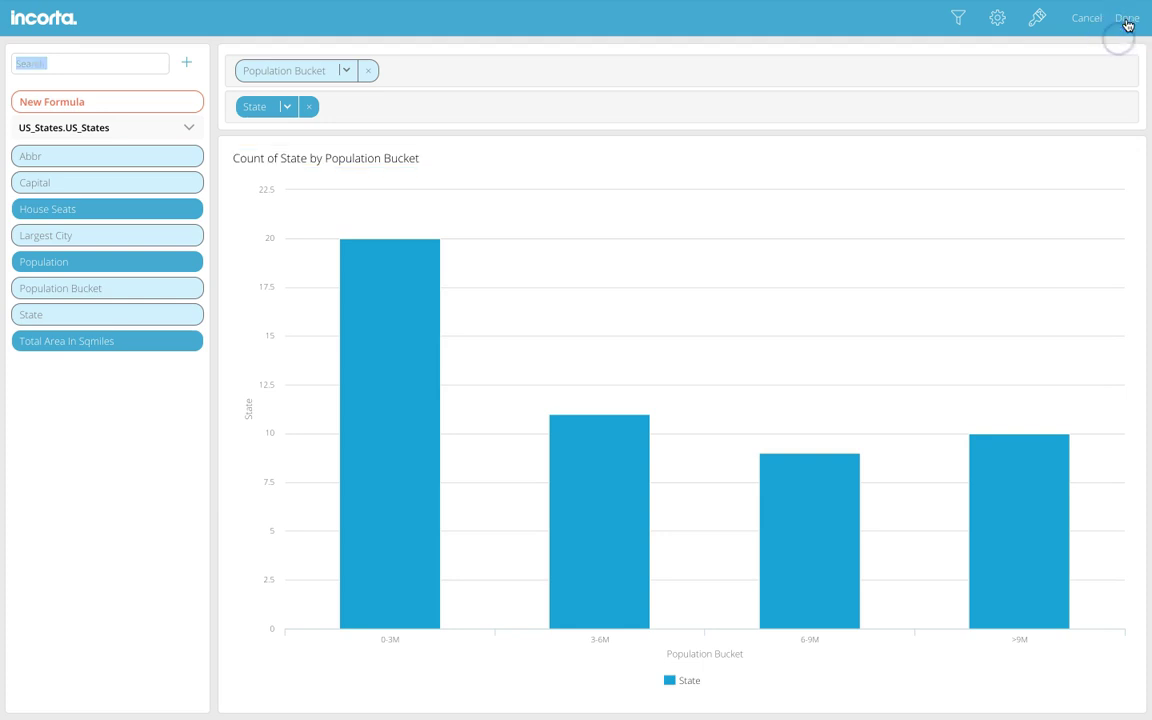
Step: Turn on the value labels in the column chart's layout and finish the insight
left_click(997, 20)
left_click(1106, 52)
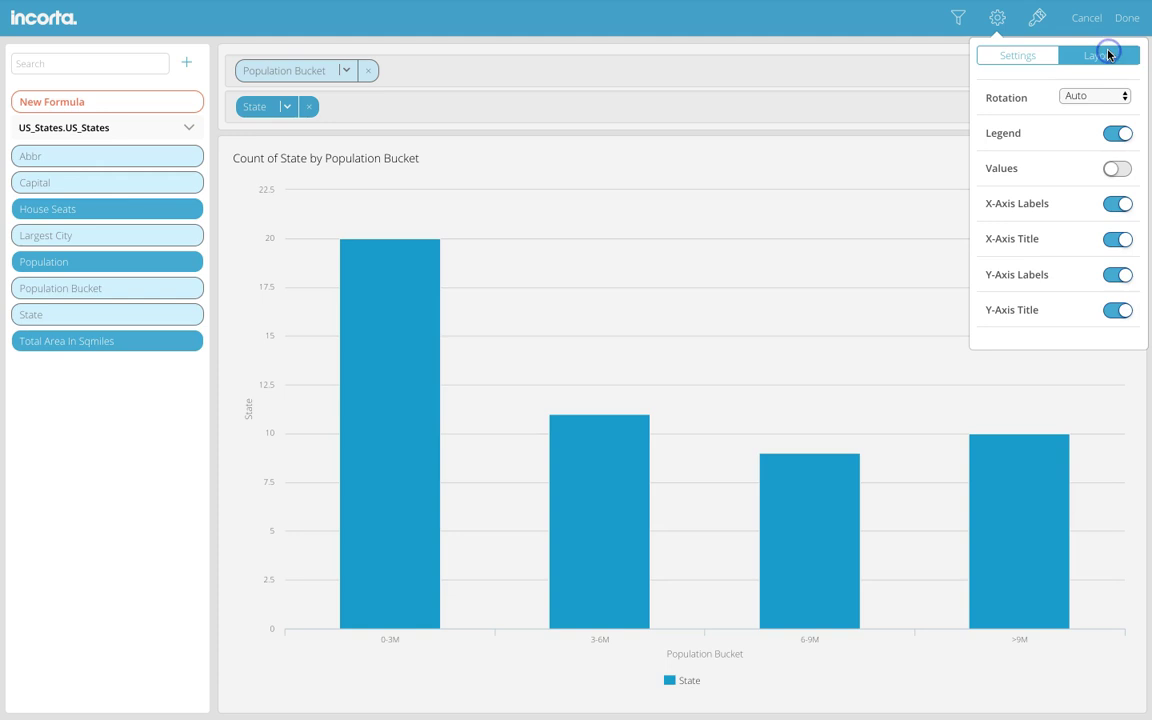
left_click(1112, 168)
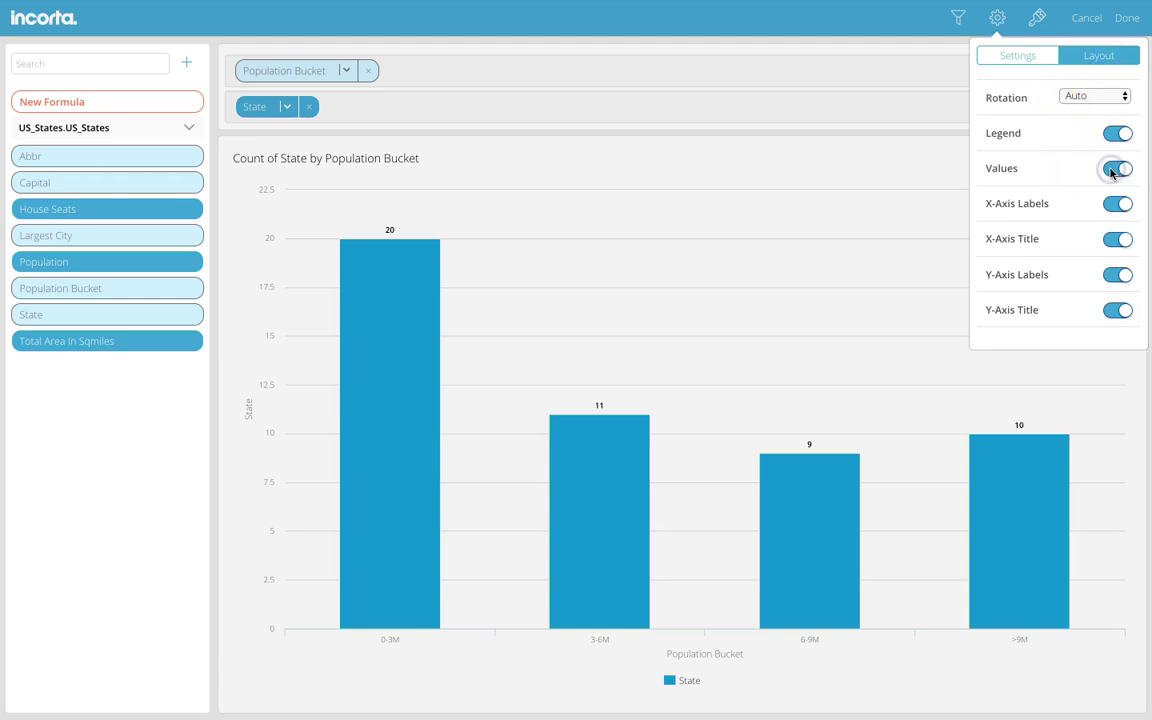
left_click(1125, 18)
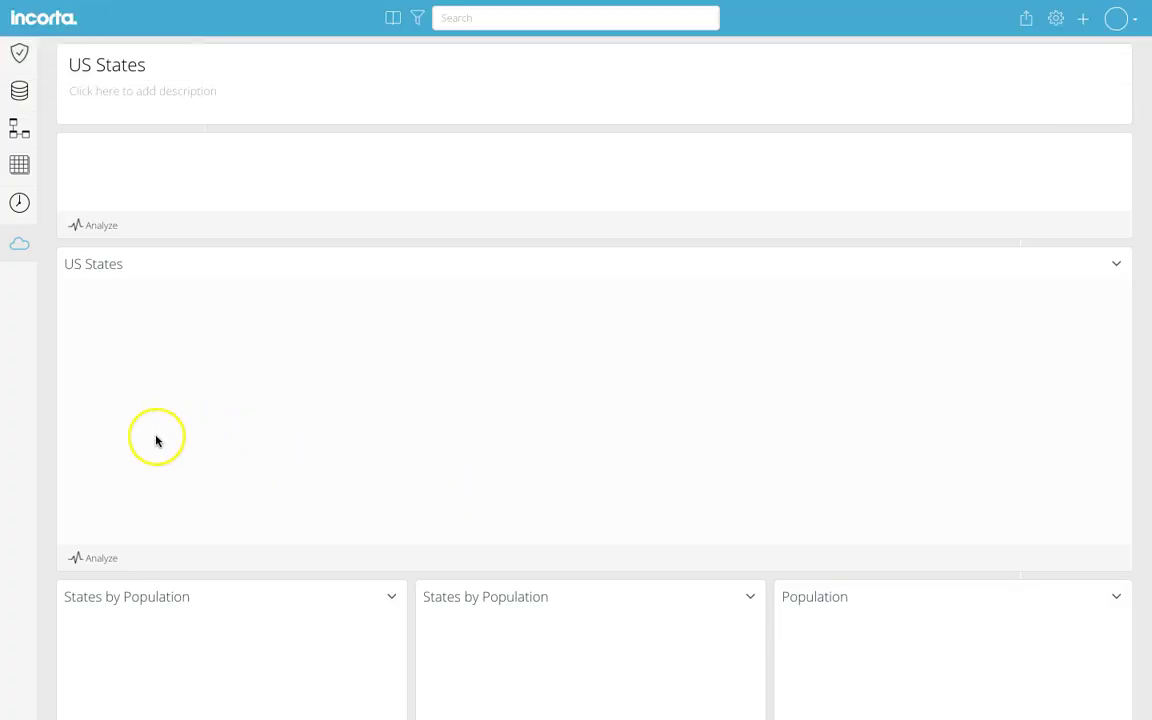
Step: Find the Count of State by Population Bucket chart on the dashboard and place it beside the US States table
scroll(49, 500, "down", 10)
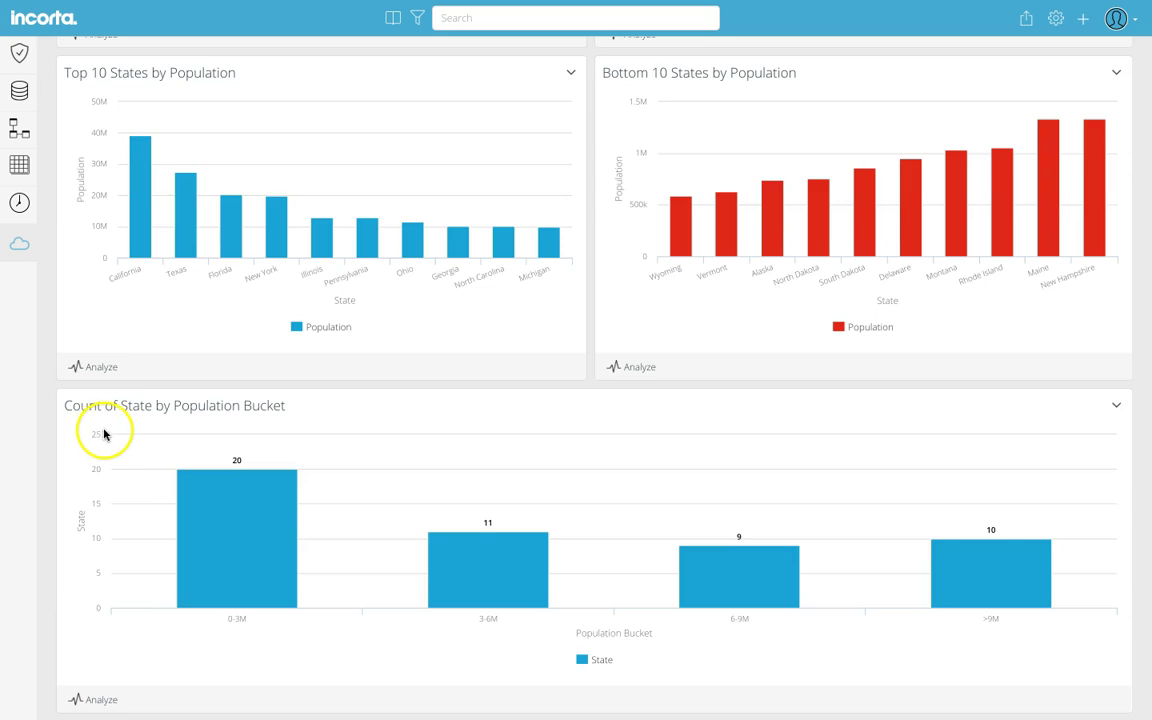
mouse_move(221, 543)
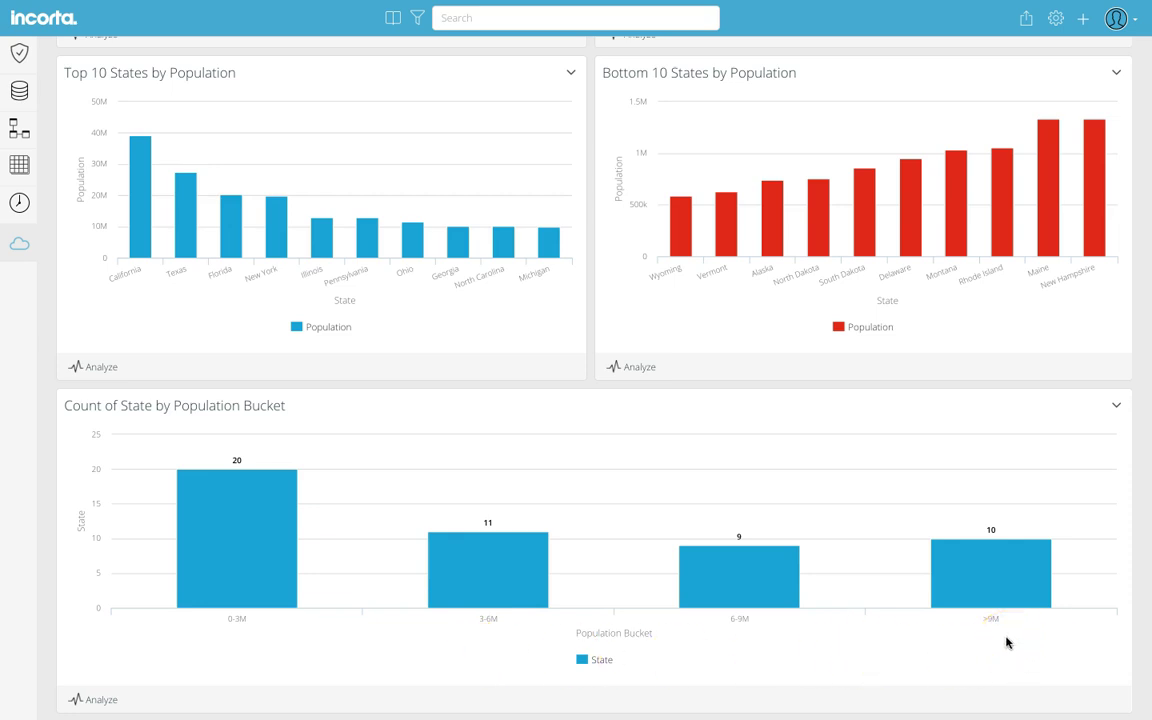
left_click(858, 308)
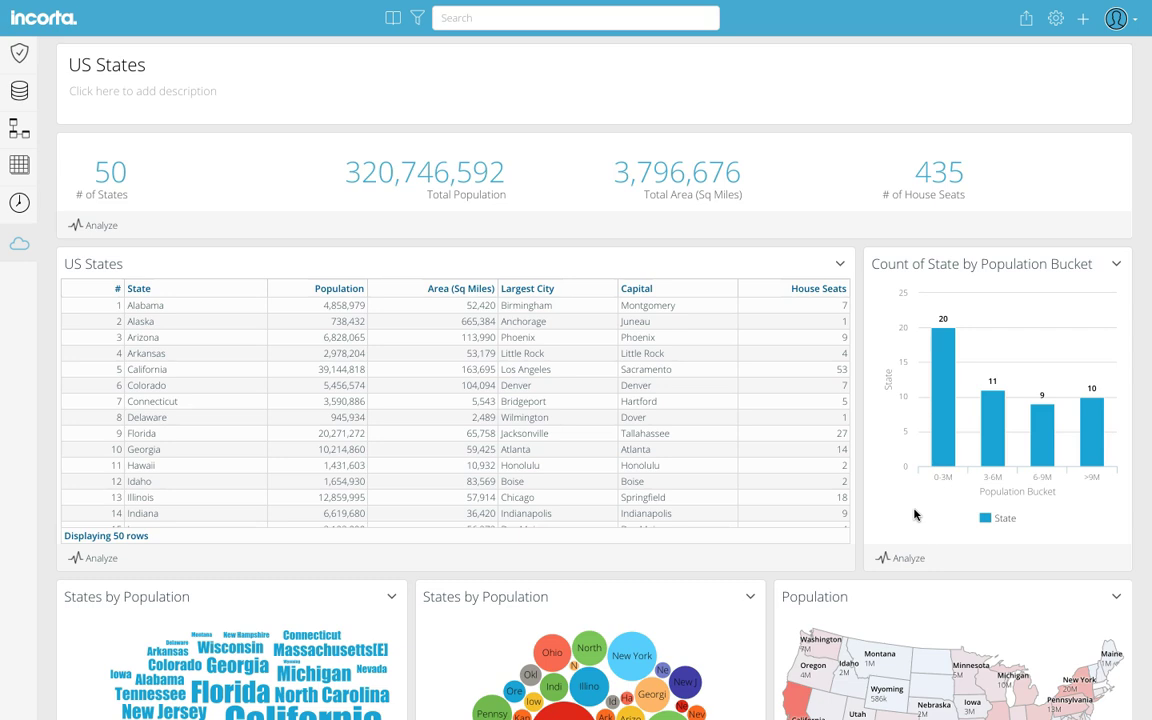
Step: Filter the US States dashboard by the 0-3M population bucket, and switch the filter to >9M to review the insights
left_click(945, 398)
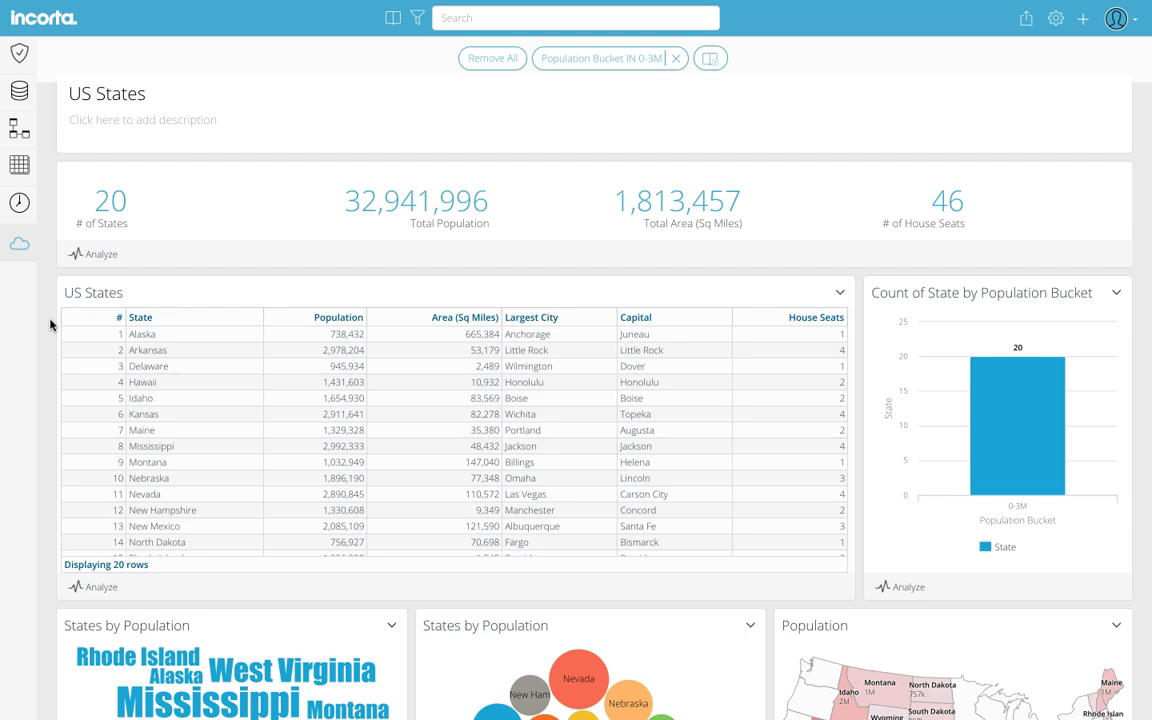
left_click(104, 200)
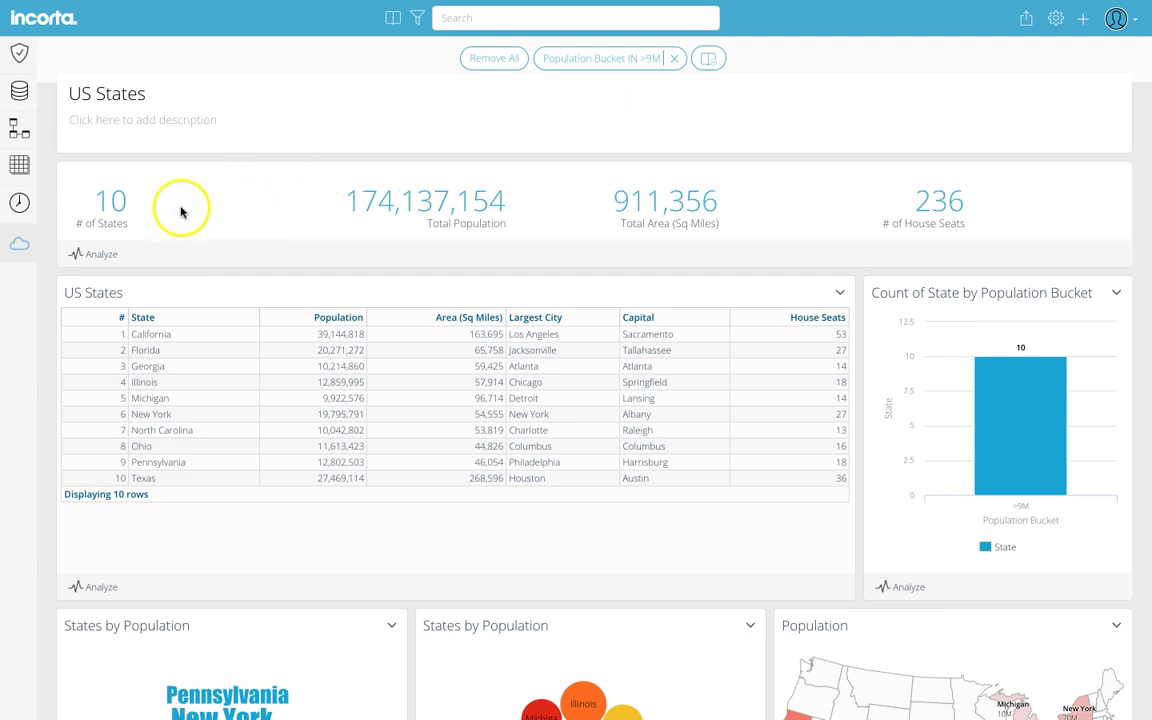
scroll(46, 490, "down", 2)
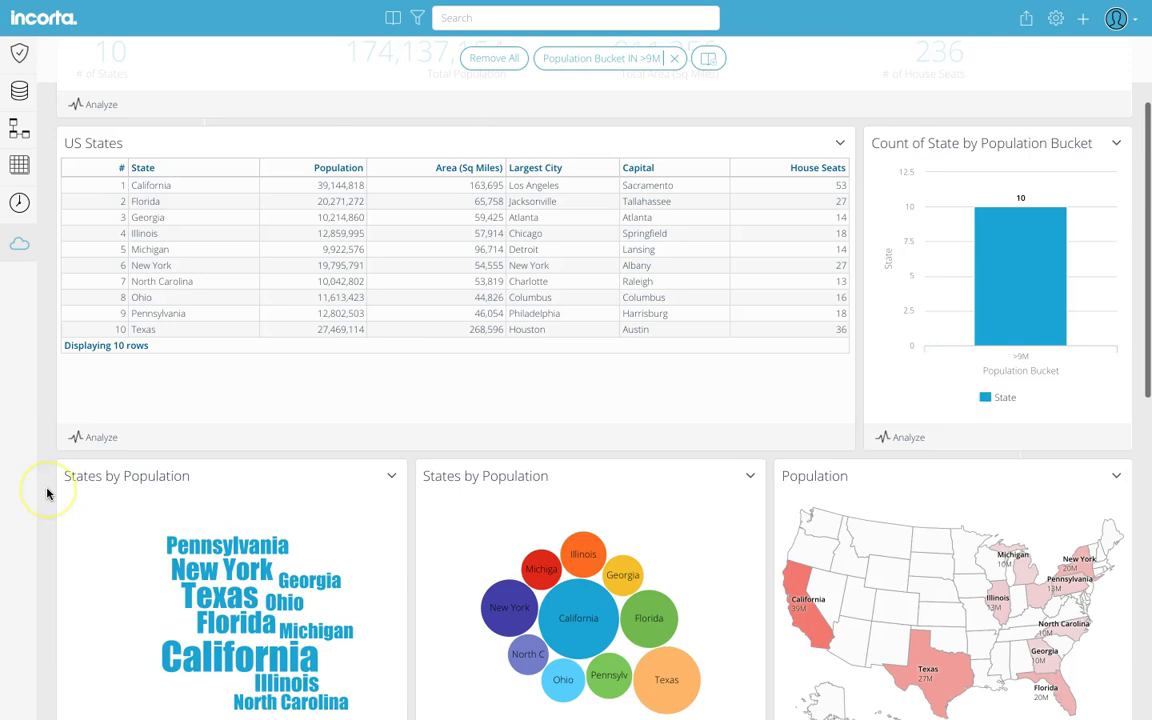
scroll(46, 492, "down", 8)
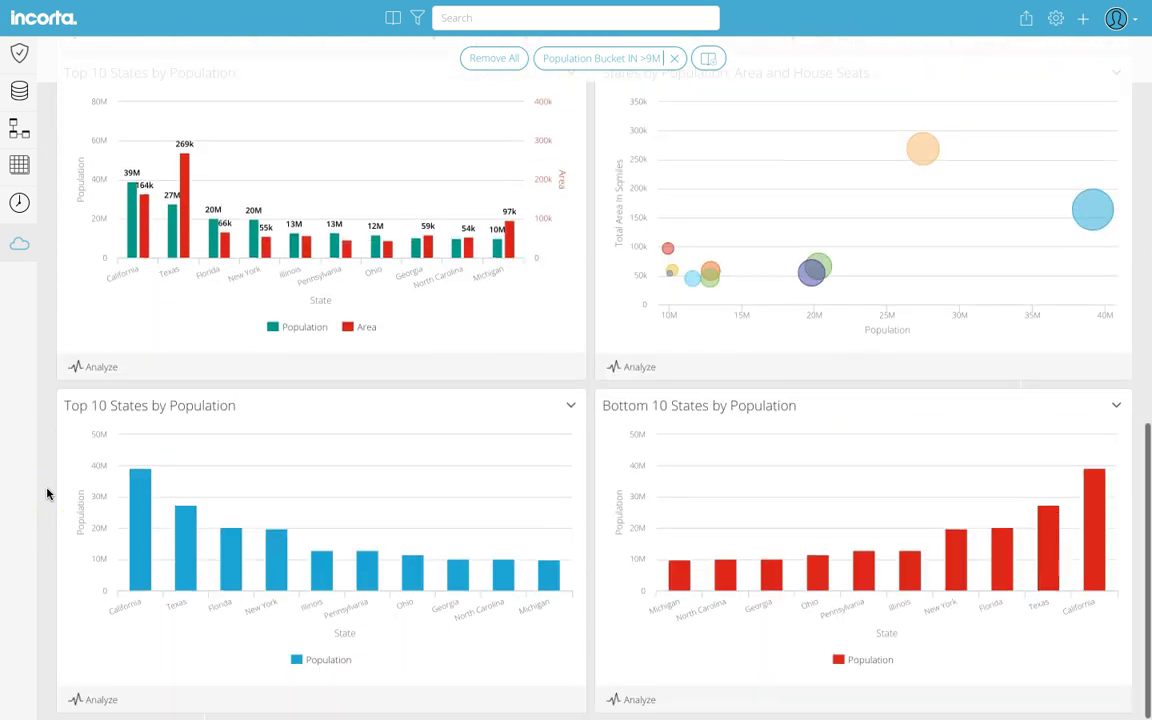
scroll(46, 492, "up", 10)
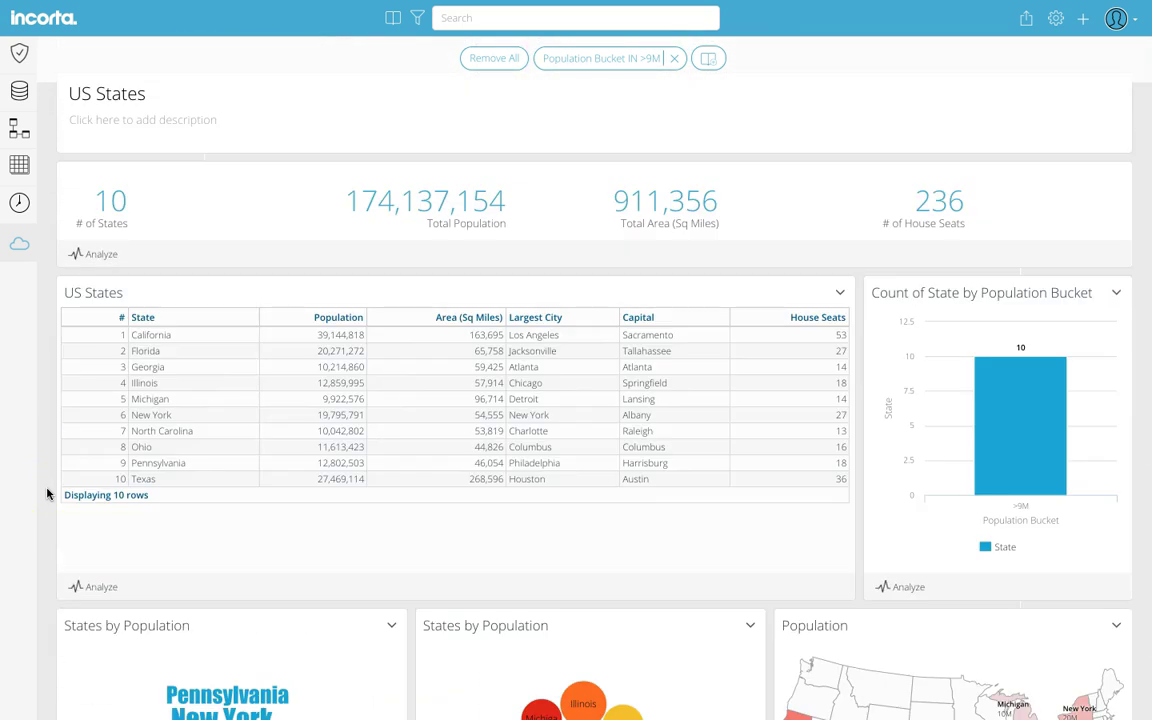